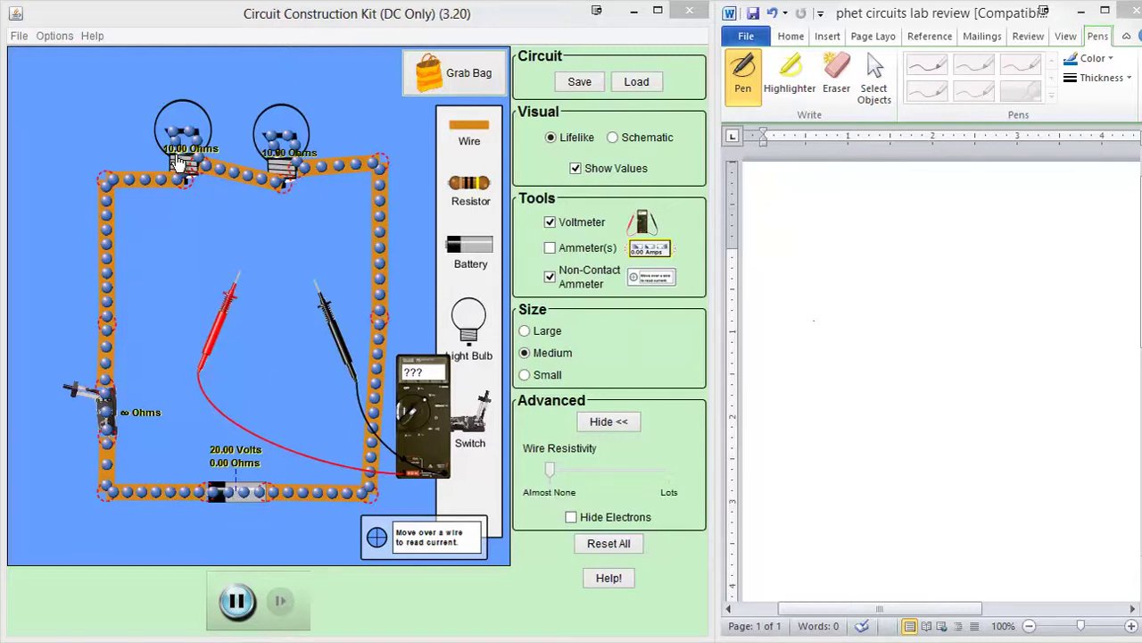
# Close the left-wire switch so both 10-ohm bulbs light from the 20 V battery
pyautogui.click(71, 392)
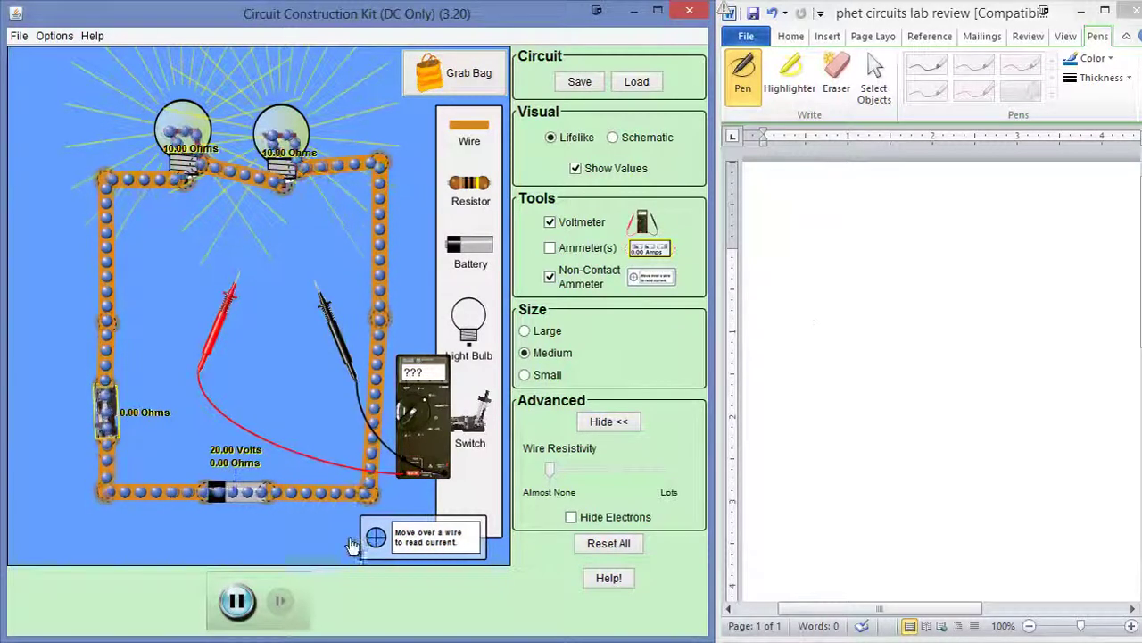
# Read 1.00 A with the non-contact ammeter at two bottom-wire spots and on the right wire
pyautogui.moveTo(357, 544); pyautogui.dragTo(301, 502)
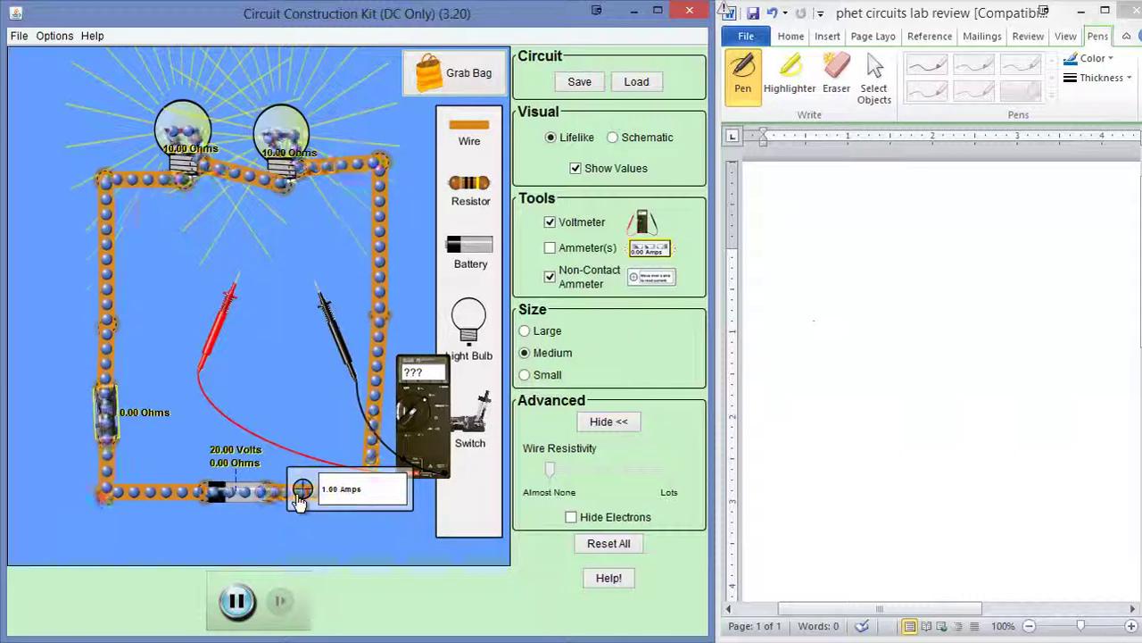
pyautogui.moveTo(301, 501); pyautogui.dragTo(103, 403)
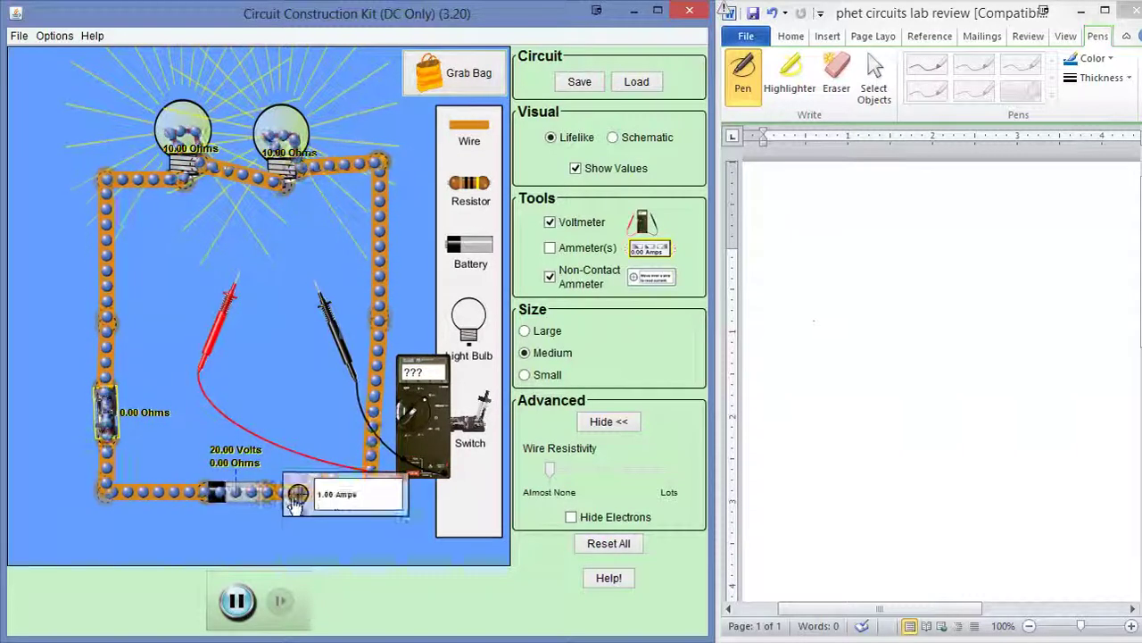
pyautogui.moveTo(295, 505); pyautogui.dragTo(378, 394)
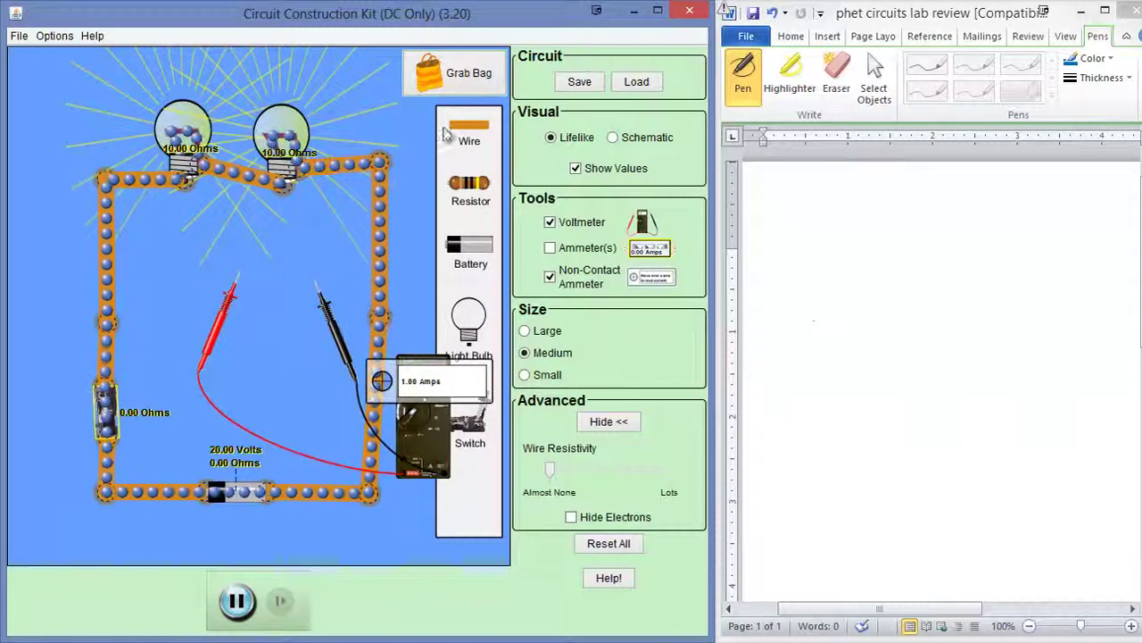
# Handwrite 'Series' and the current rule I_bat = I_R1 = I_R2 in the Word notes
pyautogui.click(766, 207)
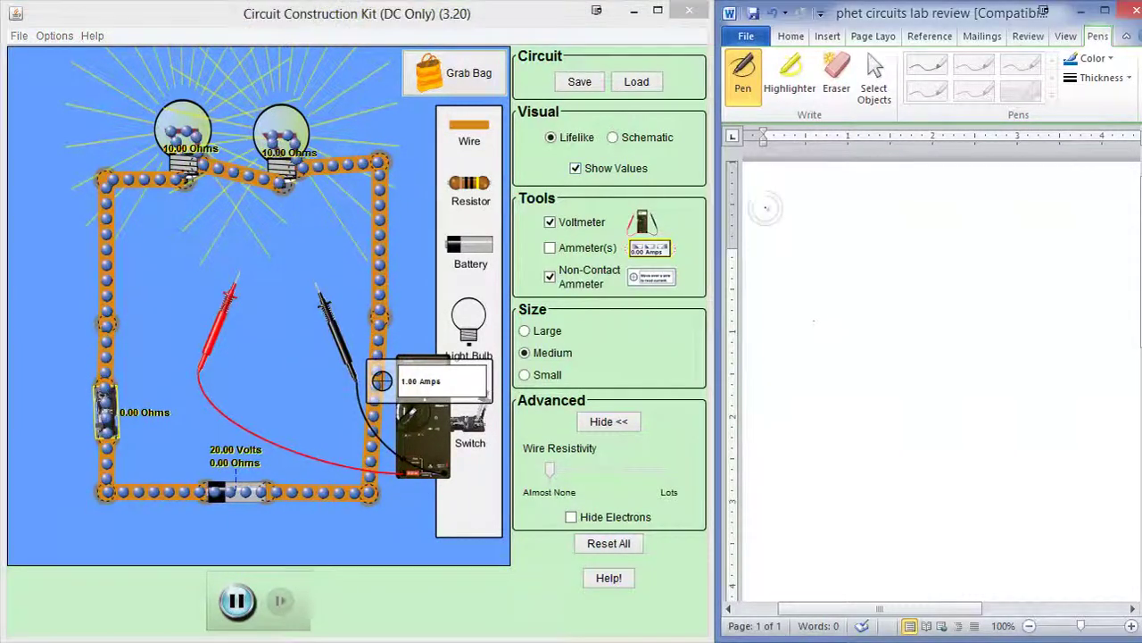
pyautogui.moveTo(773, 214)
pyautogui.mouseDown()
pyautogui.moveTo(811, 234)
pyautogui.moveTo(826, 219)
pyautogui.moveTo(768, 244)
pyautogui.moveTo(782, 256)
pyautogui.moveTo(828, 237)
pyautogui.mouseUp()
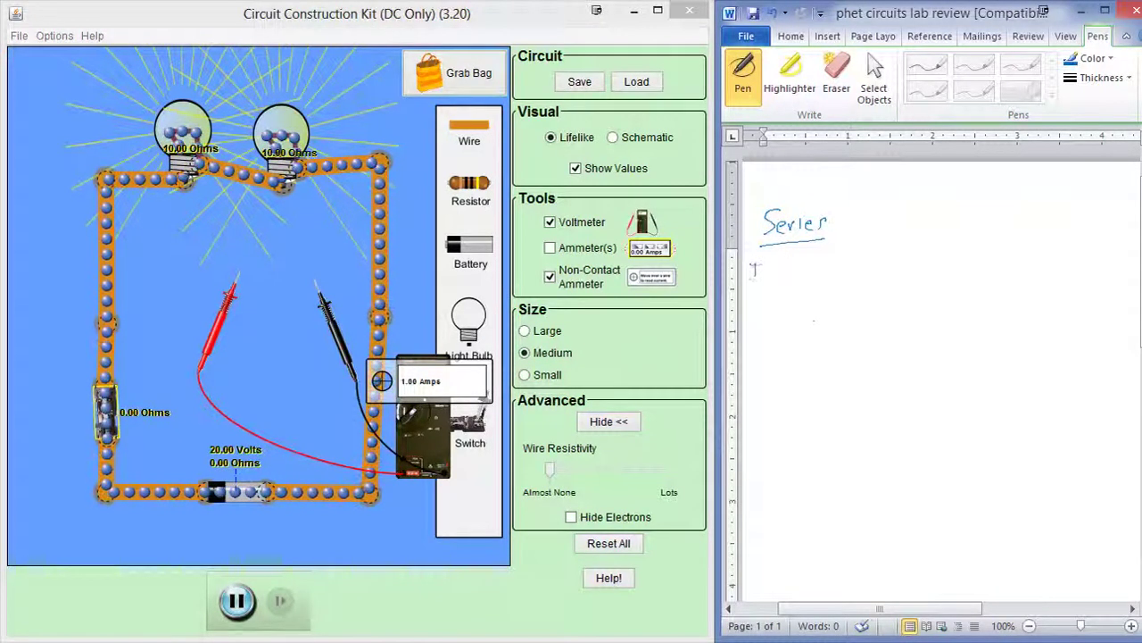
pyautogui.moveTo(751, 265)
pyautogui.mouseDown()
pyautogui.moveTo(775, 286)
pyautogui.moveTo(798, 275)
pyautogui.moveTo(831, 287)
pyautogui.moveTo(878, 267)
pyautogui.moveTo(880, 288)
pyautogui.moveTo(894, 292)
pyautogui.mouseUp()
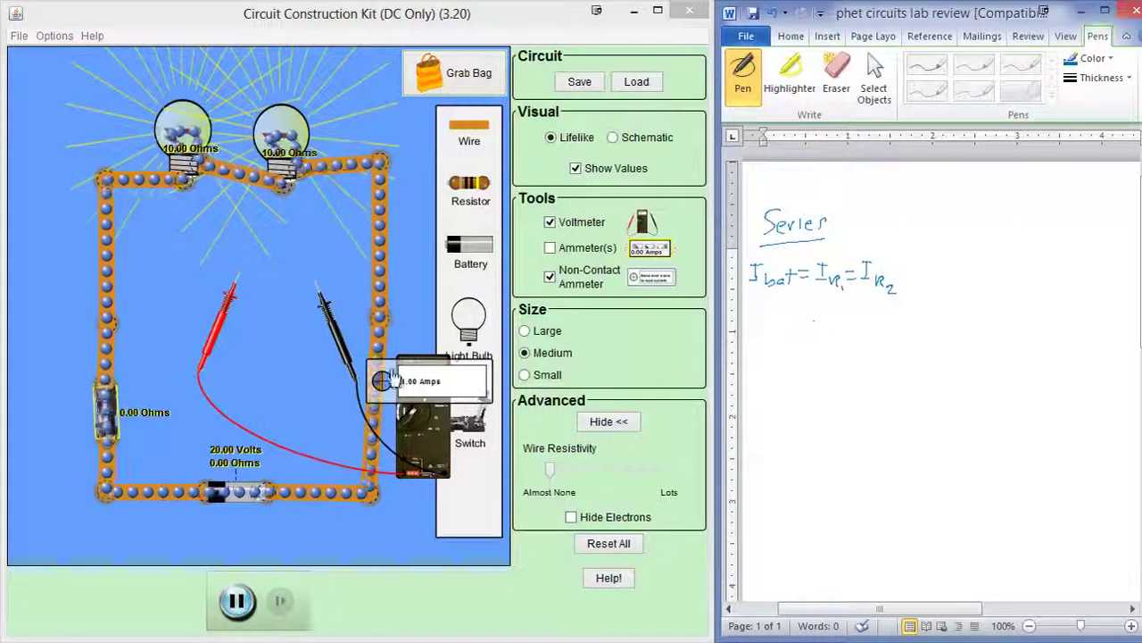
# Set the ammeter aside and probe the battery, then the left bulb, reading -10.00 V
pyautogui.moveTo(382, 380); pyautogui.dragTo(362, 553)
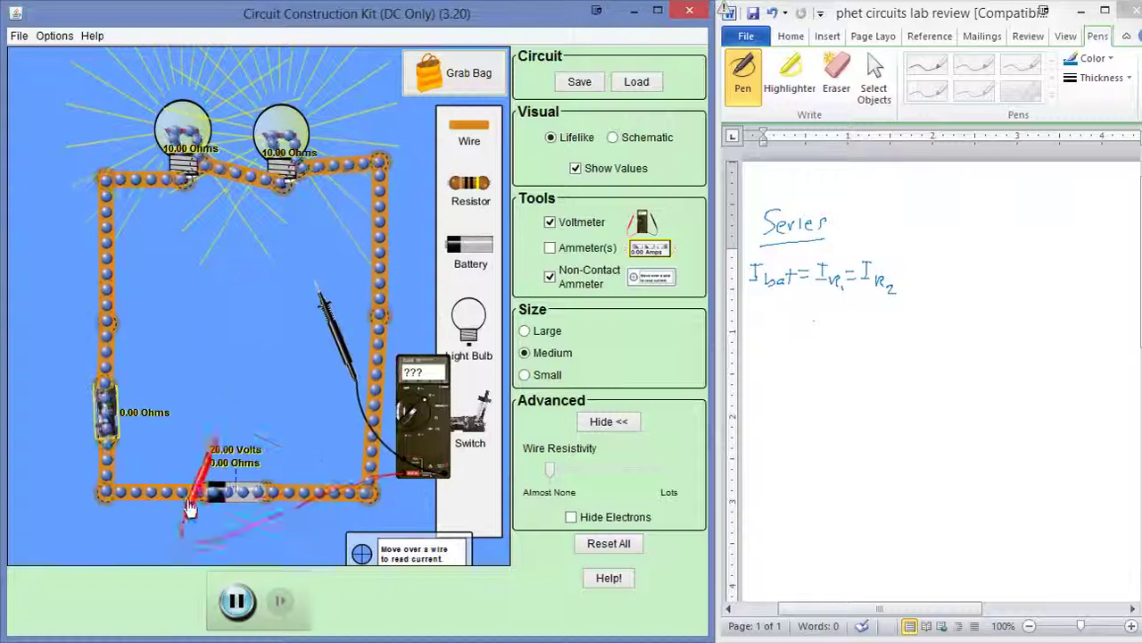
pyautogui.moveTo(189, 507); pyautogui.dragTo(178, 525)
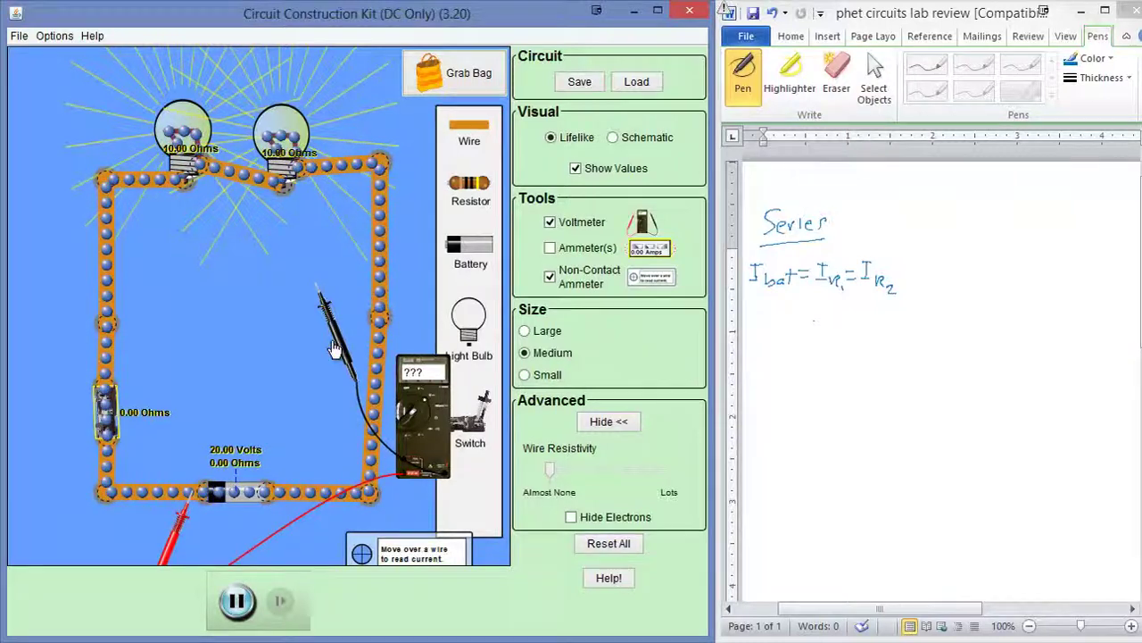
pyautogui.moveTo(342, 317); pyautogui.dragTo(263, 364)
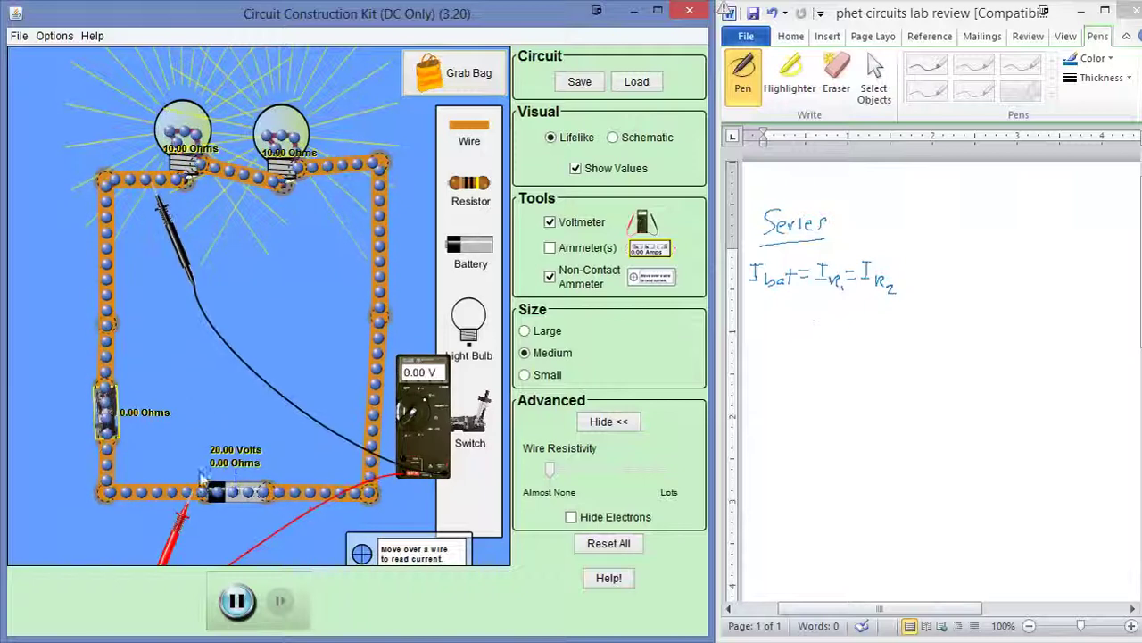
pyautogui.moveTo(179, 520); pyautogui.dragTo(318, 185)
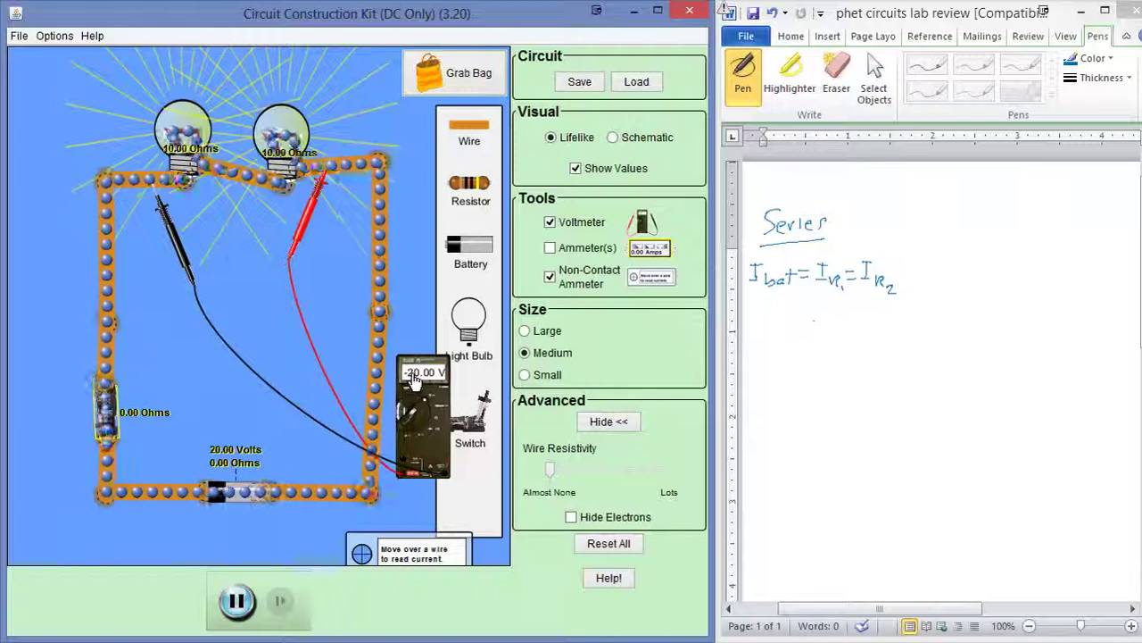
pyautogui.moveTo(184, 243); pyautogui.dragTo(253, 230)
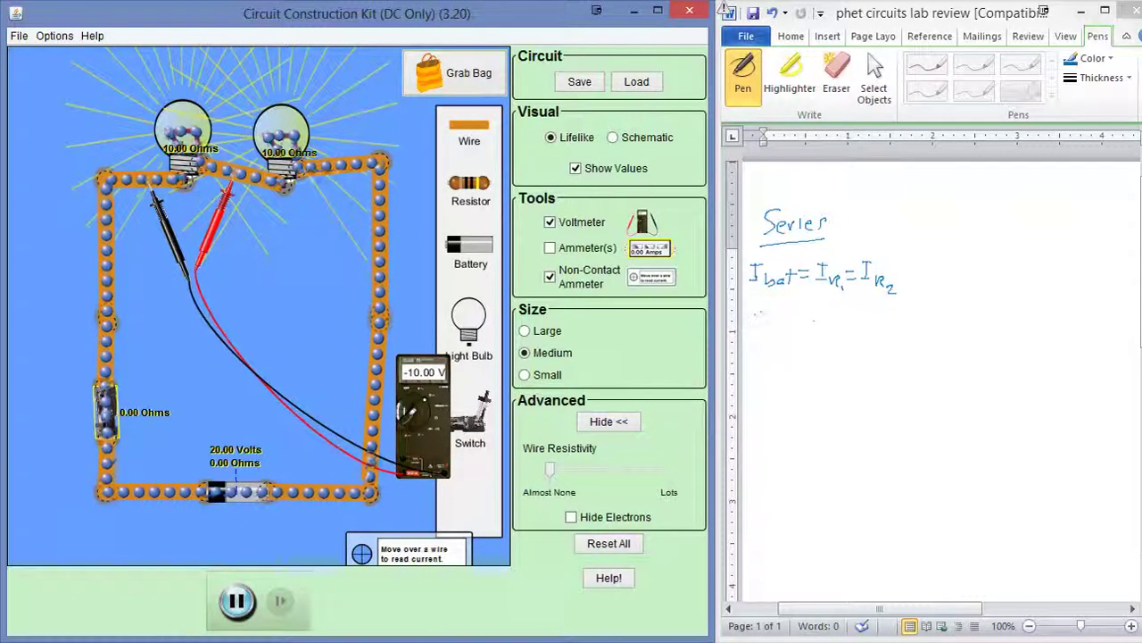
# Ink ΔV_bat = (ΔV_R1 + ΔV_R2) beneath the series current rule, bracketing the sum
pyautogui.click(762, 312)
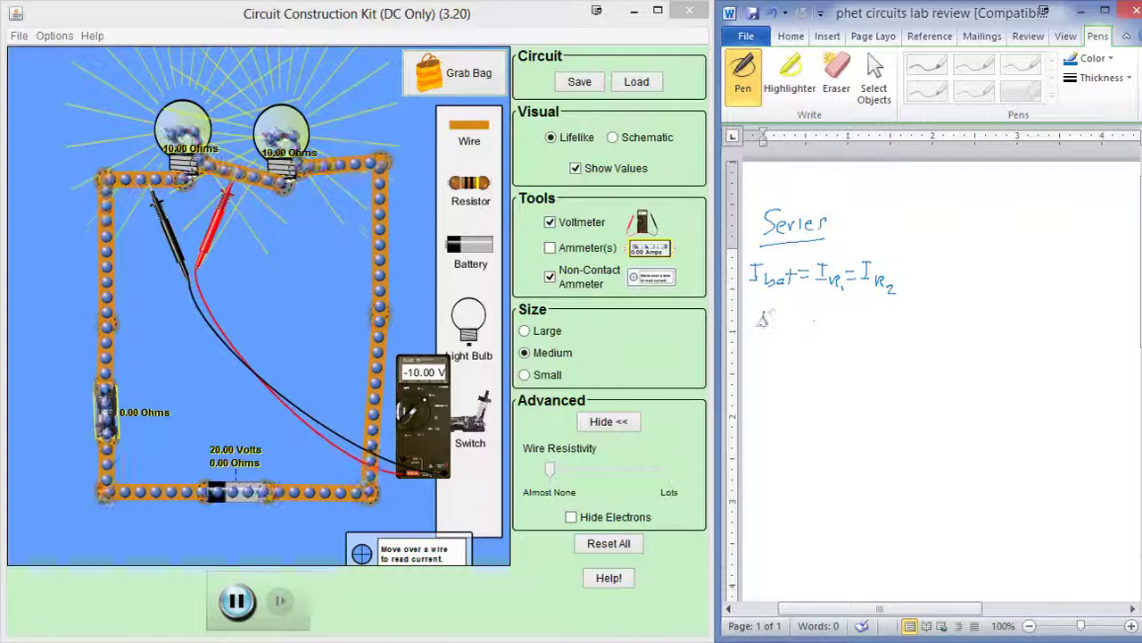
pyautogui.moveTo(773, 311)
pyautogui.mouseDown()
pyautogui.moveTo(808, 337)
pyautogui.moveTo(861, 319)
pyautogui.moveTo(870, 337)
pyautogui.moveTo(886, 323)
pyautogui.mouseUp()
pyautogui.moveTo(879, 317)
pyautogui.mouseDown()
pyautogui.moveTo(879, 330)
pyautogui.moveTo(919, 314)
pyautogui.moveTo(933, 347)
pyautogui.mouseUp()
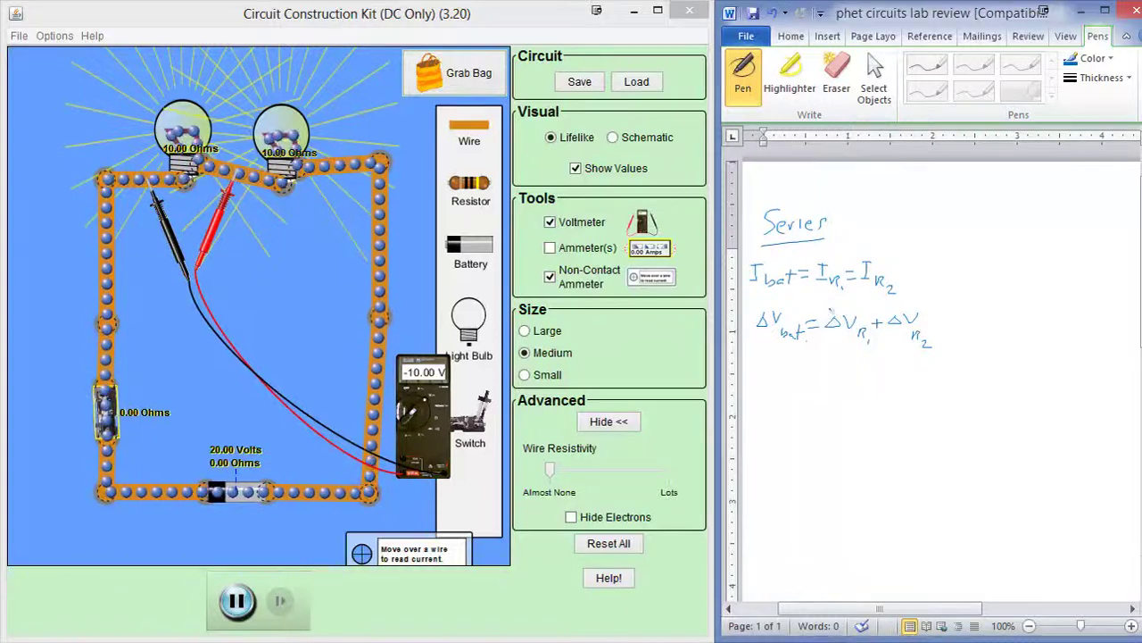
pyautogui.moveTo(827, 312); pyautogui.dragTo(824, 333)
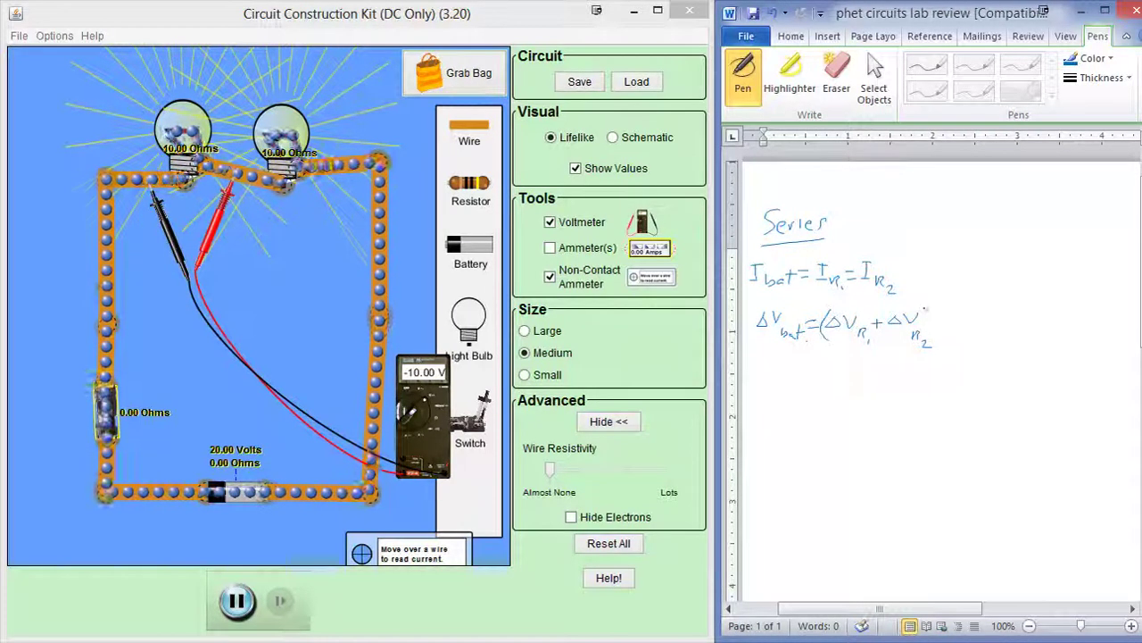
pyautogui.moveTo(929, 311); pyautogui.dragTo(933, 348)
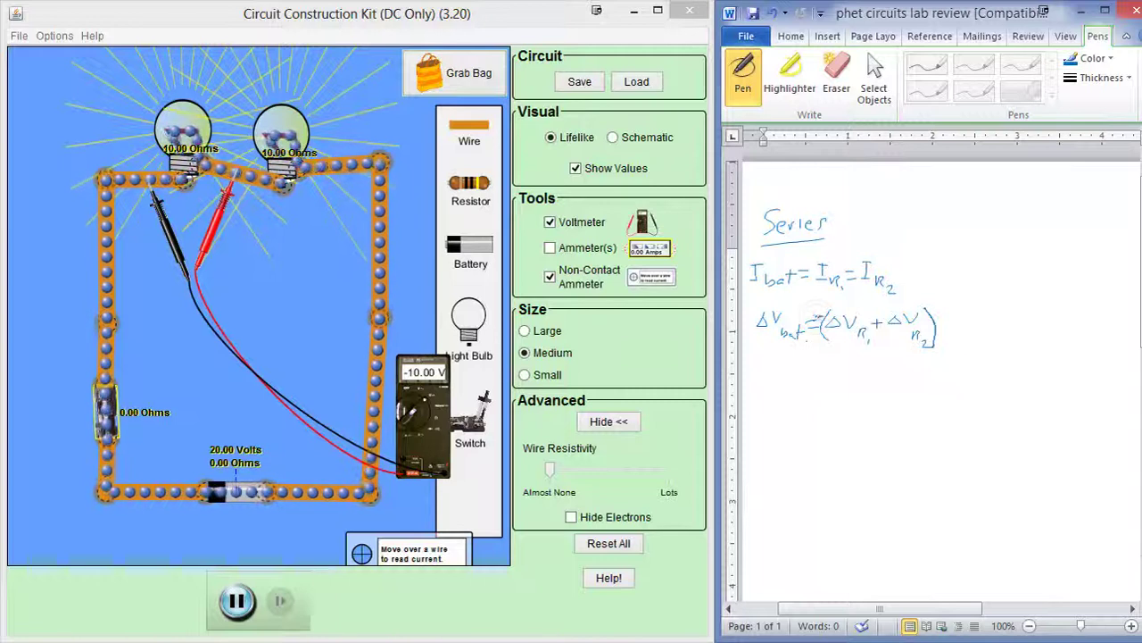
pyautogui.click(230, 475)
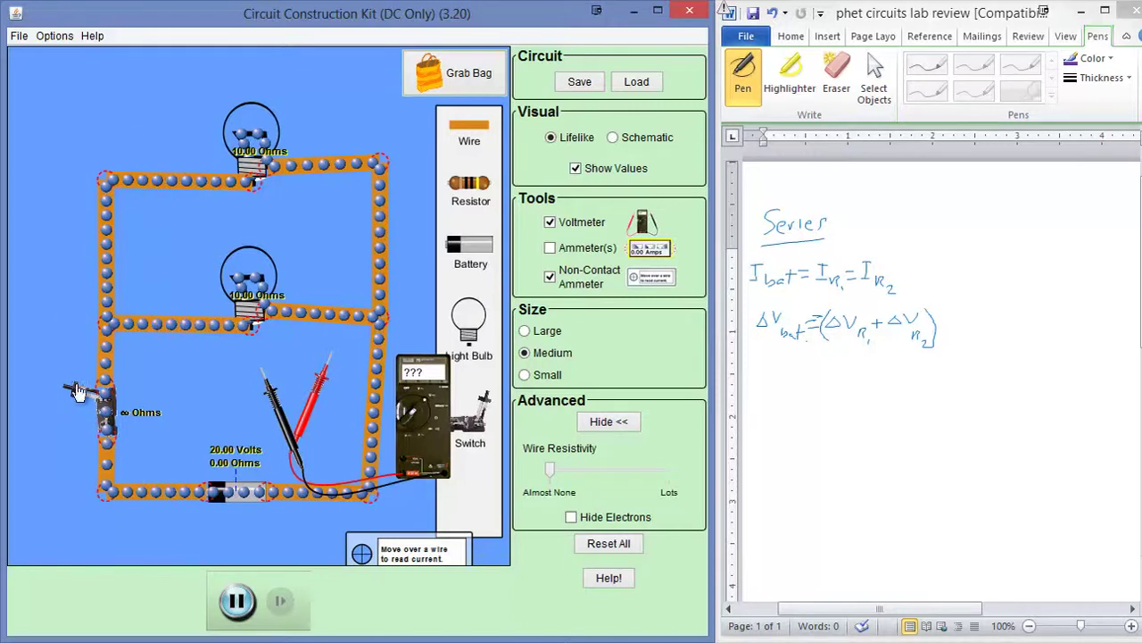
# Close the switch and move the ammeter around the parallel circuit's wires, reading 4.00 A
pyautogui.click(80, 415)
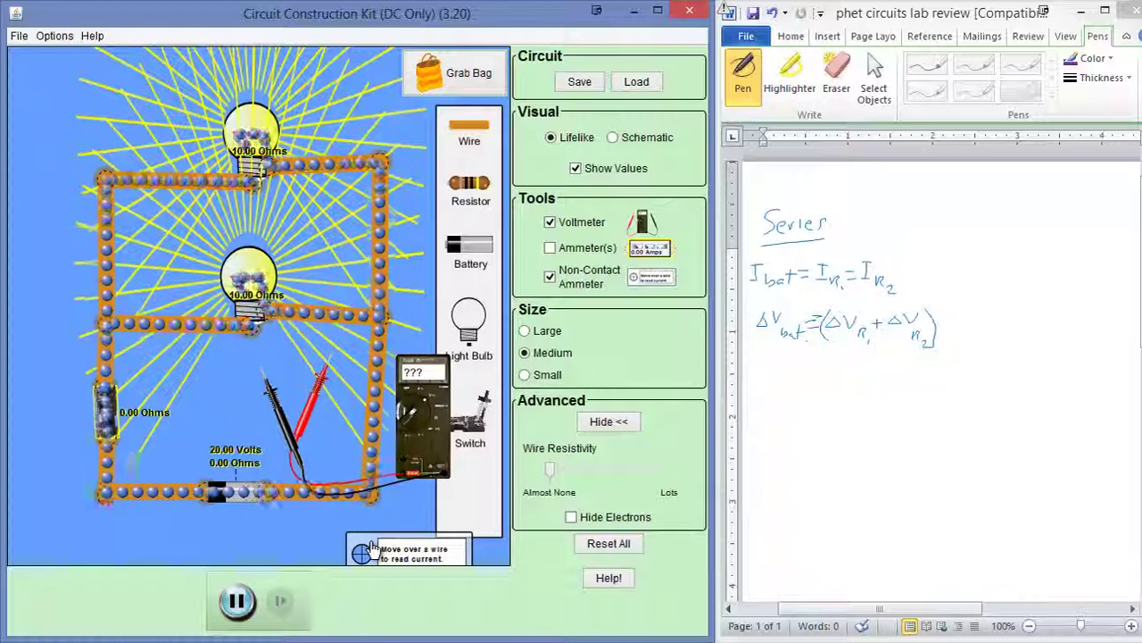
pyautogui.moveTo(373, 547); pyautogui.dragTo(297, 492)
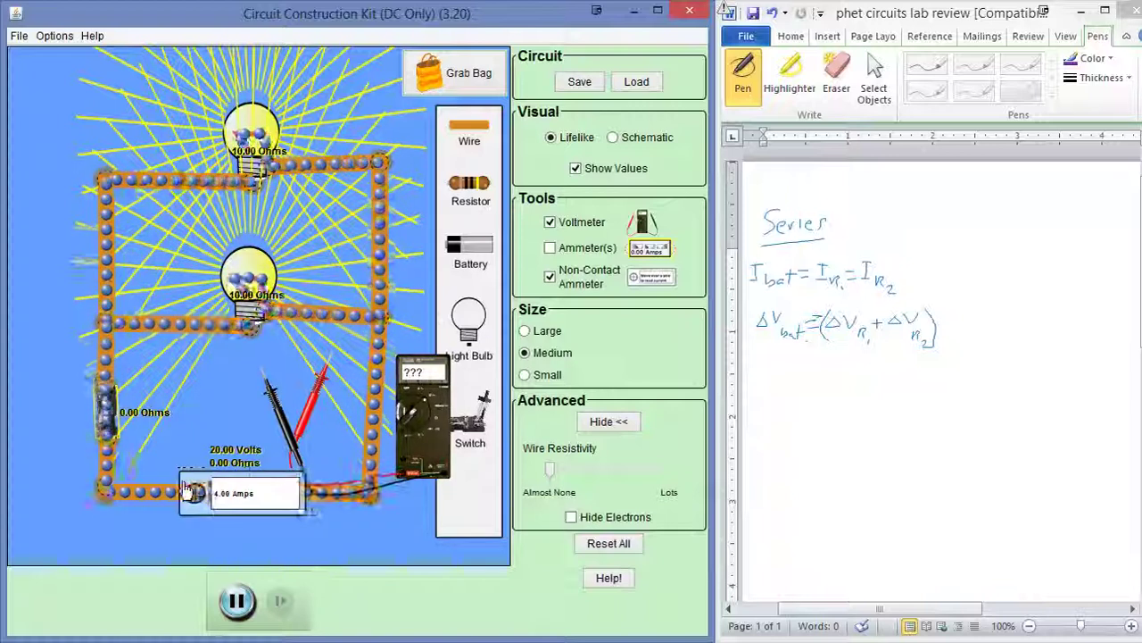
pyautogui.moveTo(176, 480); pyautogui.dragTo(358, 332)
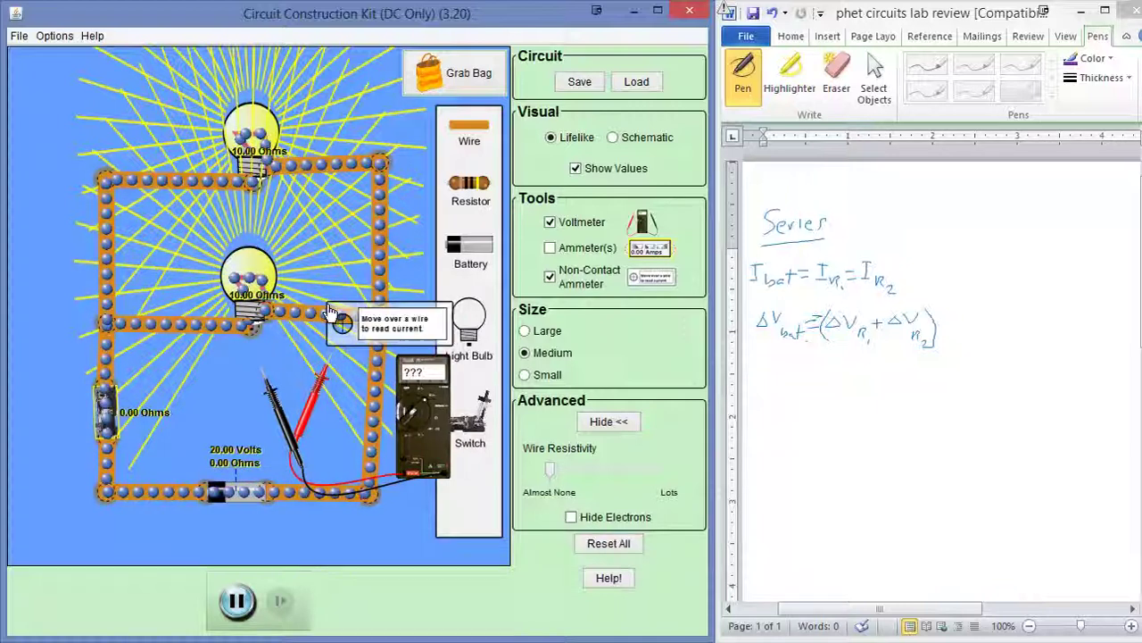
pyautogui.moveTo(327, 310); pyautogui.dragTo(315, 308)
pyautogui.moveTo(208, 316); pyautogui.dragTo(203, 318)
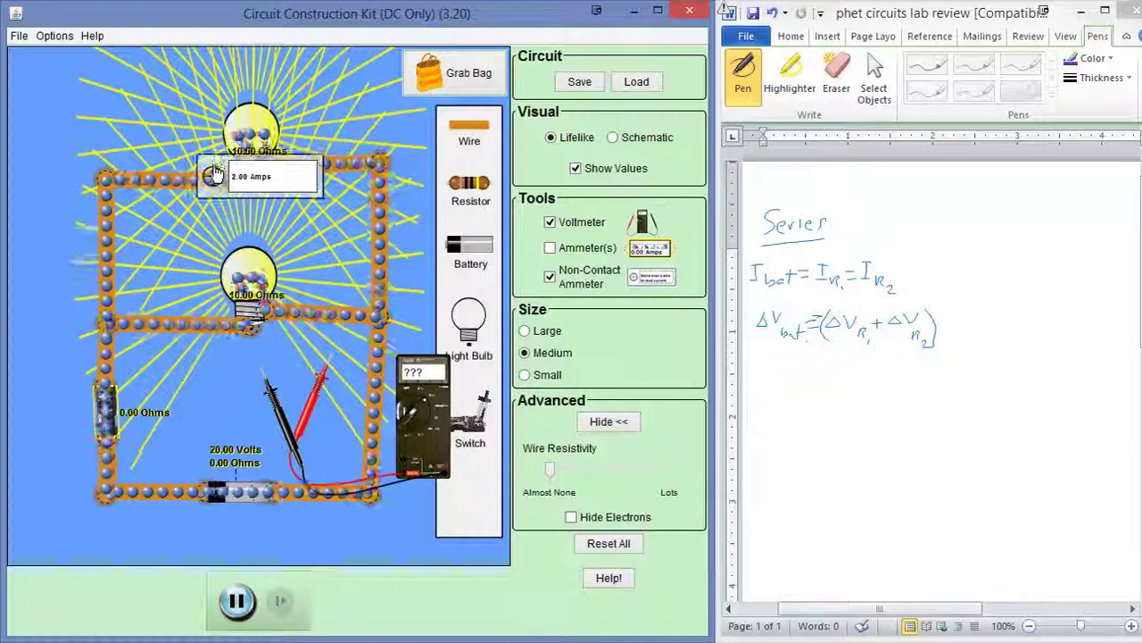
pyautogui.moveTo(217, 198); pyautogui.dragTo(236, 234)
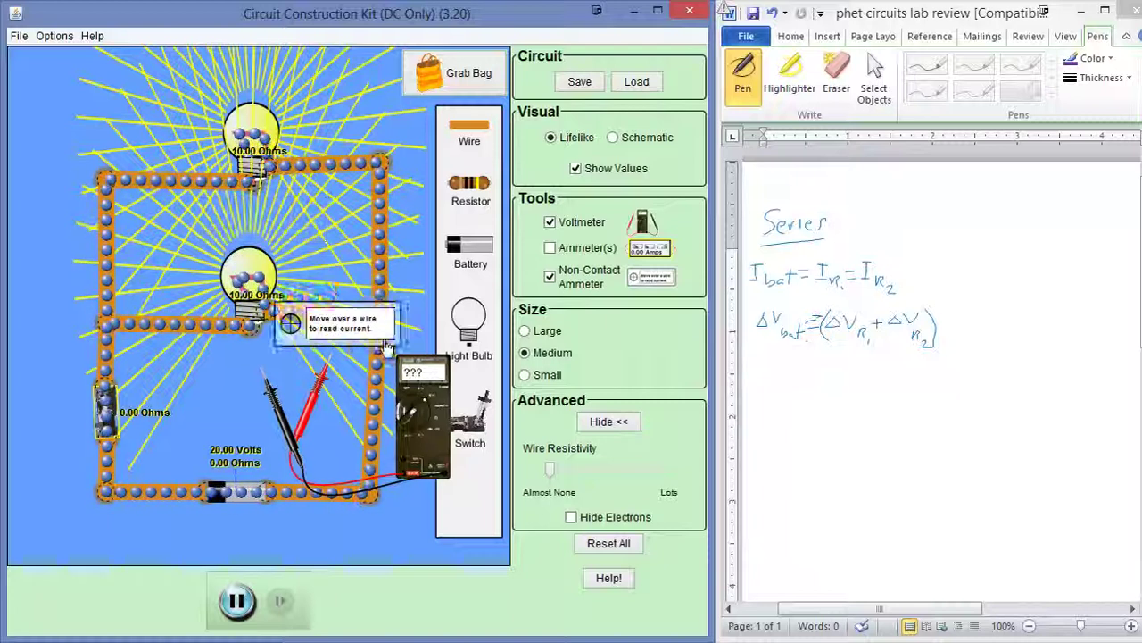
pyautogui.moveTo(388, 346); pyautogui.dragTo(384, 347)
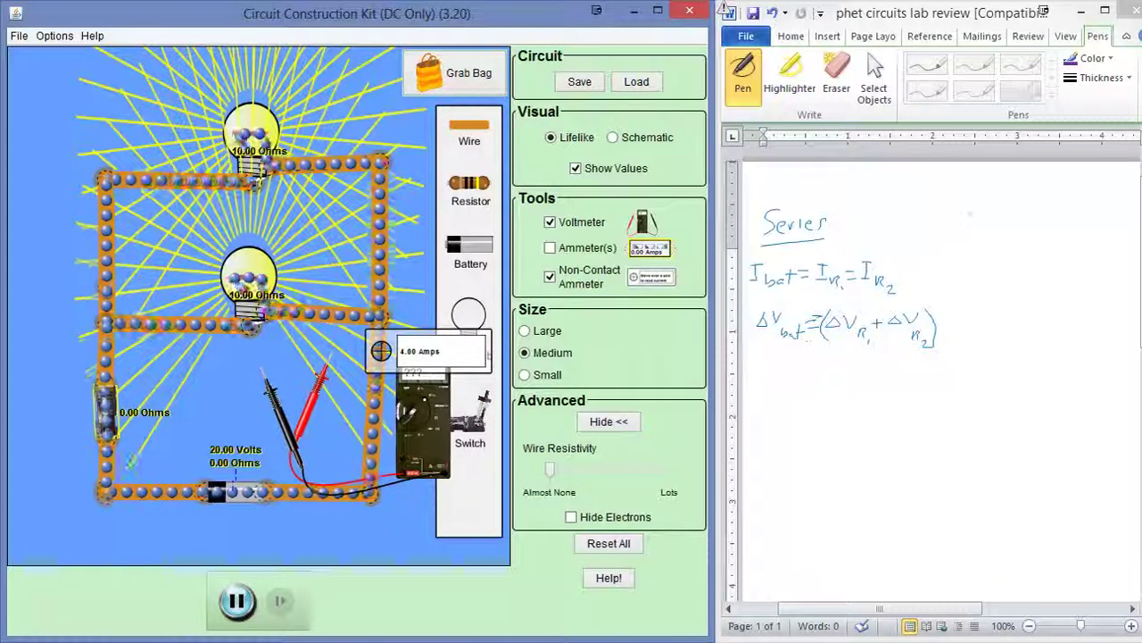
# Ink an underlined 'Parallel' heading with I_bat = I_R1 + I_R2 written below it
pyautogui.moveTo(968, 212)
pyautogui.mouseDown()
pyautogui.moveTo(1010, 232)
pyautogui.moveTo(1022, 210)
pyautogui.moveTo(1040, 225)
pyautogui.moveTo(1049, 203)
pyautogui.moveTo(1049, 234)
pyautogui.mouseUp()
pyautogui.moveTo(969, 253); pyautogui.dragTo(1052, 245)
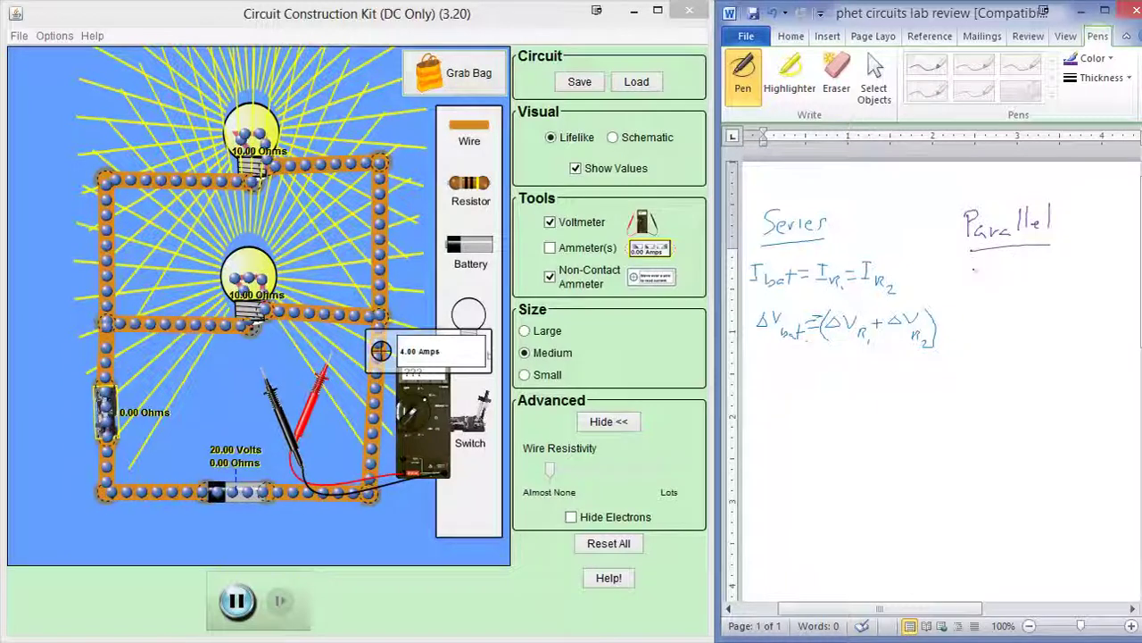
pyautogui.moveTo(963, 266)
pyautogui.mouseDown()
pyautogui.moveTo(995, 285)
pyautogui.moveTo(1033, 273)
pyautogui.mouseUp()
pyautogui.moveTo(1023, 278)
pyautogui.mouseDown()
pyautogui.moveTo(1057, 281)
pyautogui.moveTo(1065, 294)
pyautogui.moveTo(1100, 263)
pyautogui.moveTo(1095, 277)
pyautogui.mouseUp()
pyautogui.moveTo(1088, 278); pyautogui.dragTo(1120, 300)
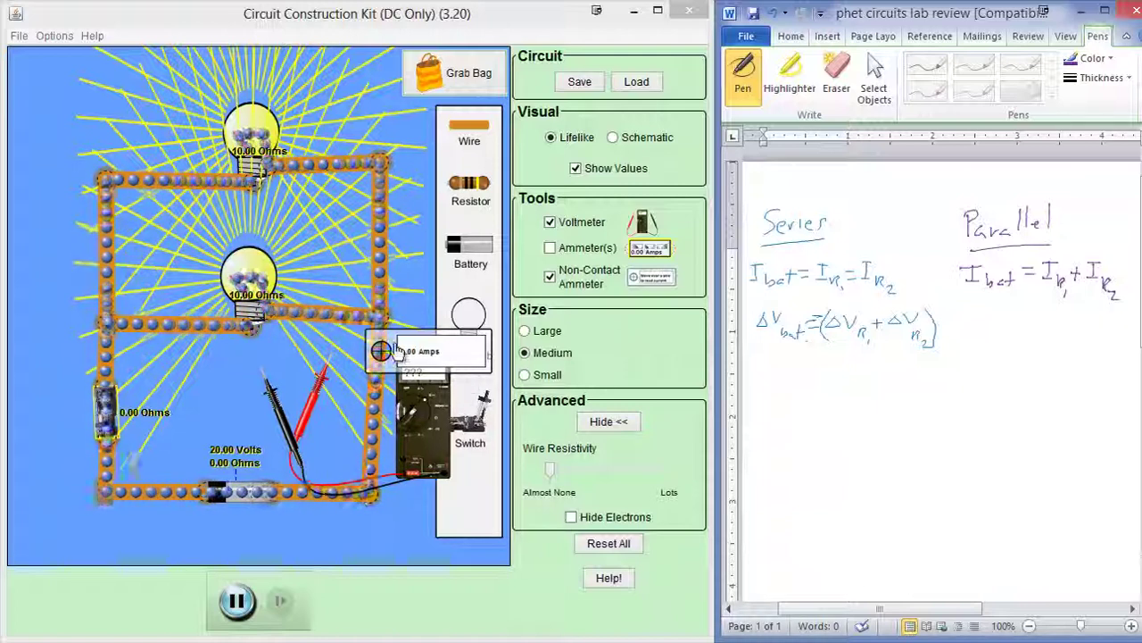
# Move the ammeter away and place the voltmeter probes on the wires, reading about -20 V
pyautogui.moveTo(396, 350); pyautogui.dragTo(365, 550)
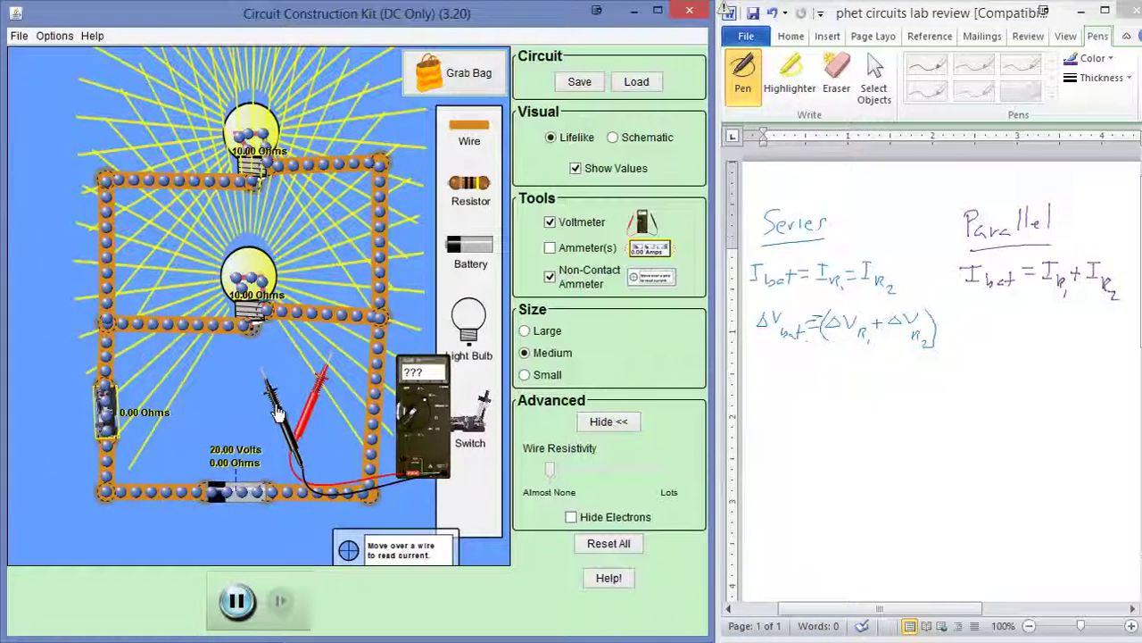
pyautogui.moveTo(240, 497); pyautogui.dragTo(302, 528)
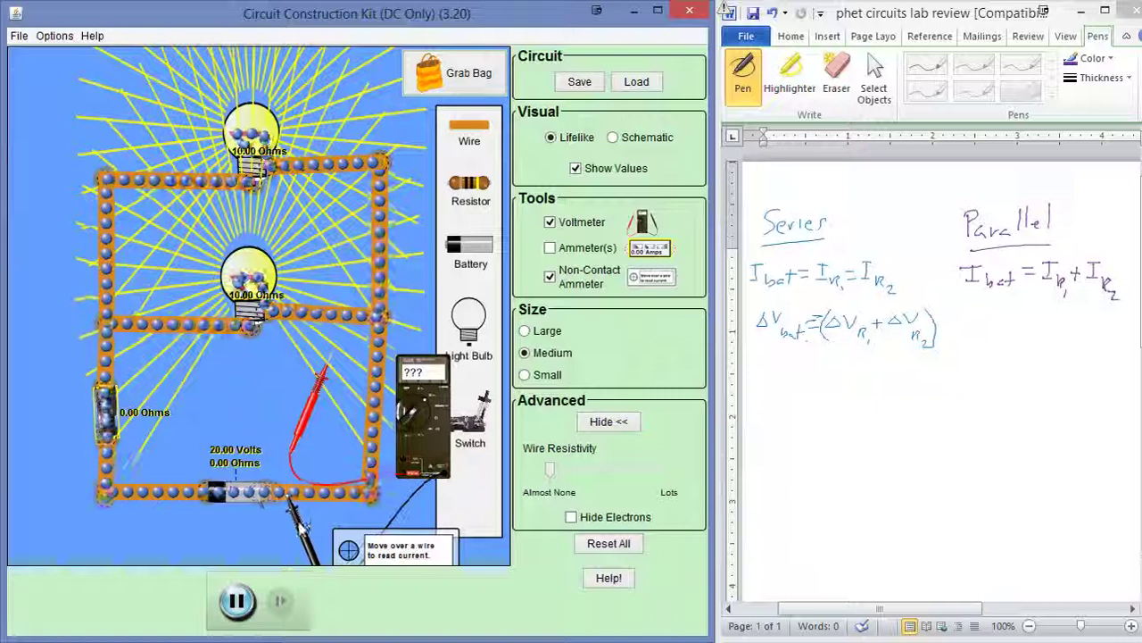
pyautogui.moveTo(214, 483); pyautogui.dragTo(278, 403)
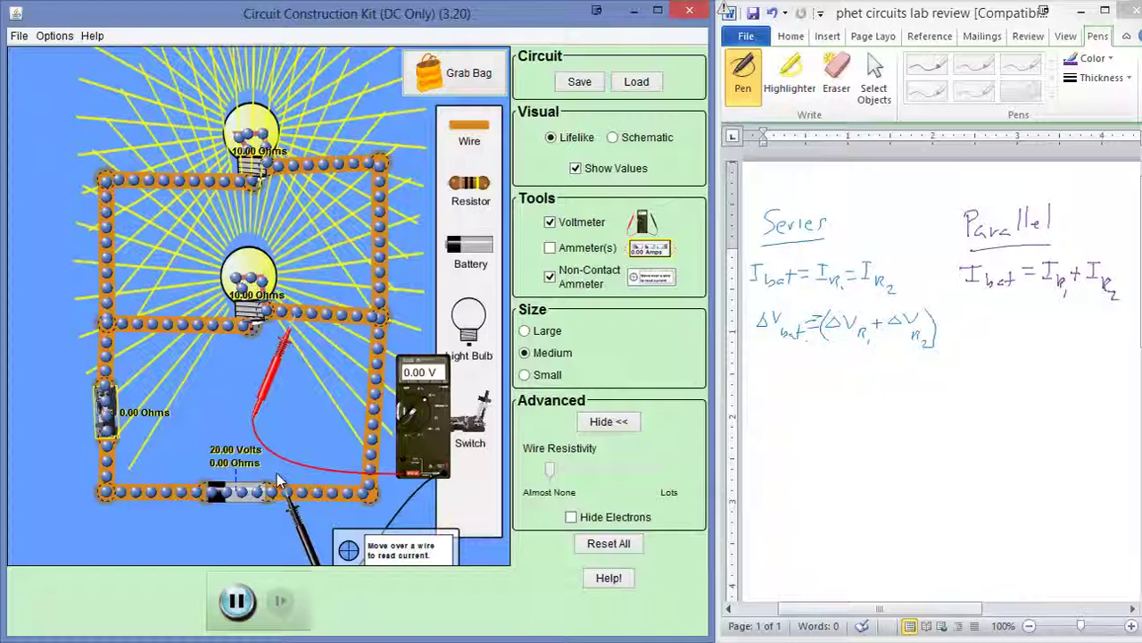
pyautogui.moveTo(298, 521); pyautogui.dragTo(227, 360)
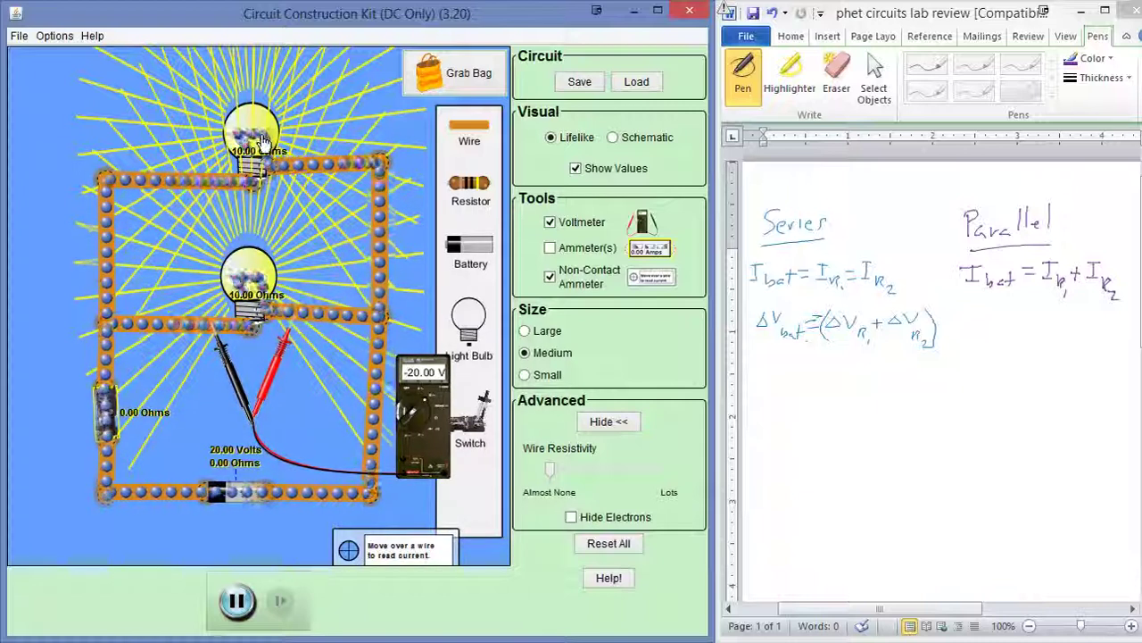
# Replace the top-right wire with a new one so the top bulb lights again
pyautogui.rightClick(346, 164)
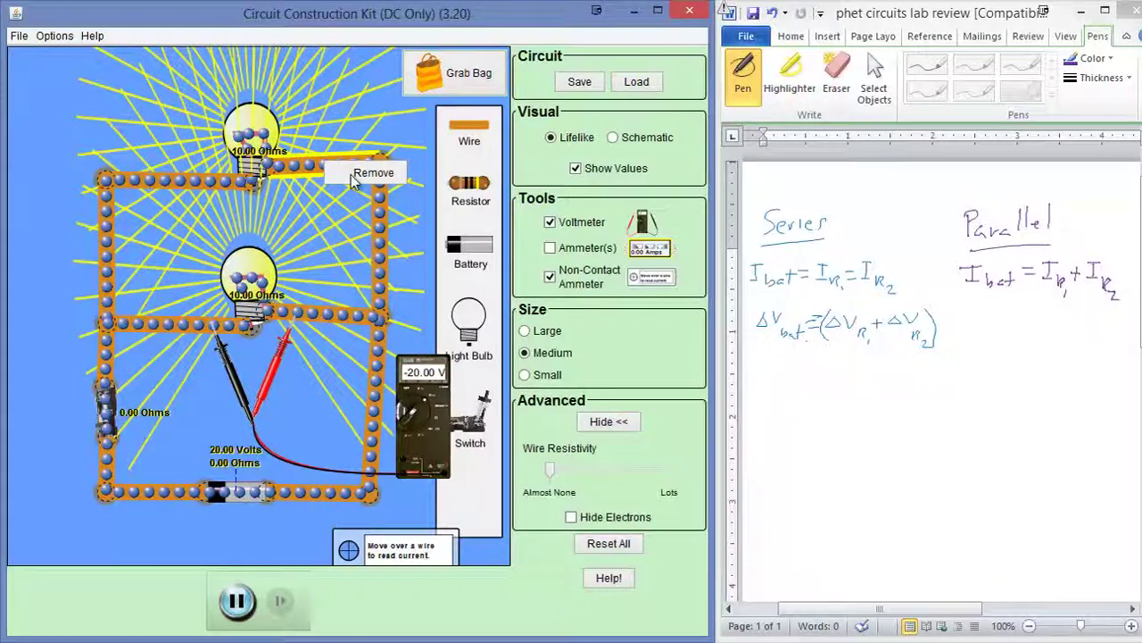
pyautogui.click(379, 173)
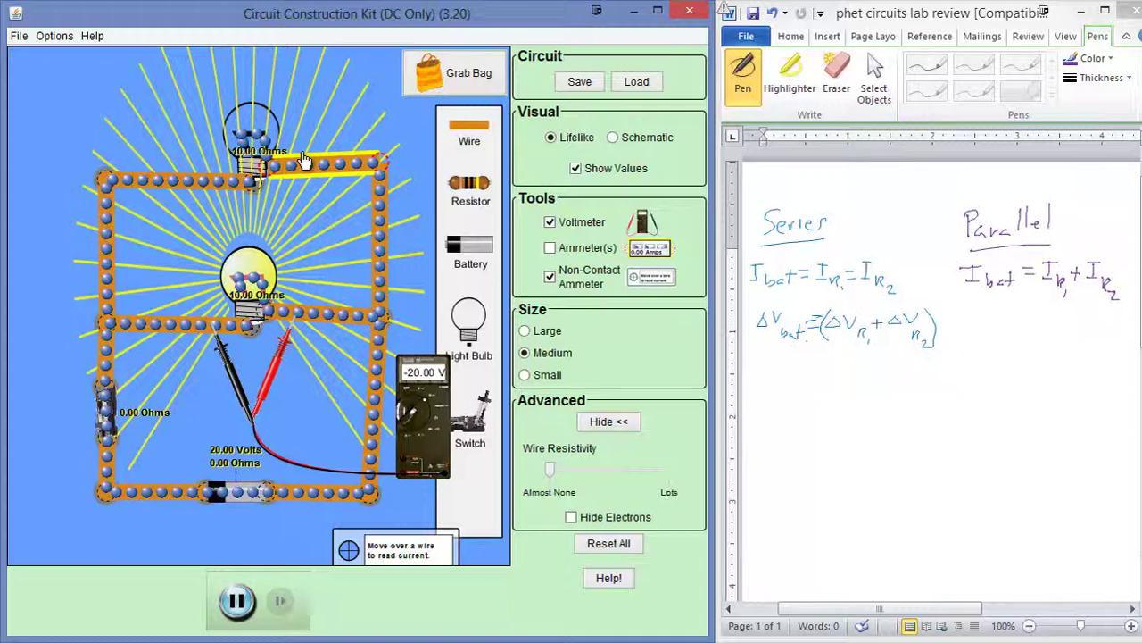
pyautogui.moveTo(326, 145); pyautogui.dragTo(379, 161)
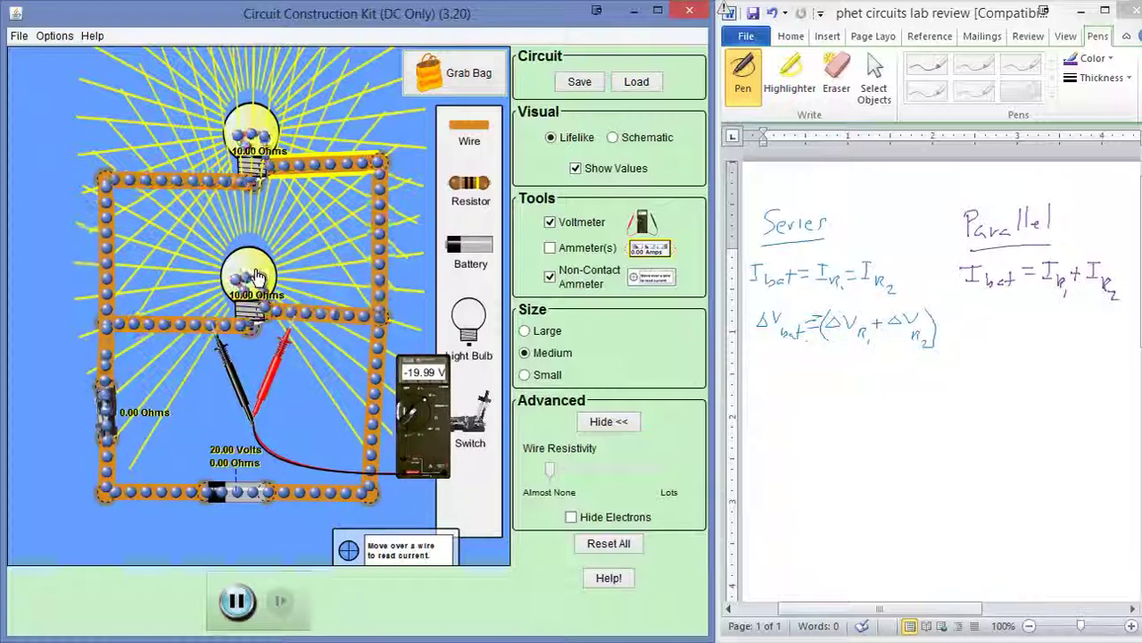
# Place the red and black probes across a parallel bulb, reading -19.99 V
pyautogui.moveTo(284, 337); pyautogui.dragTo(279, 234)
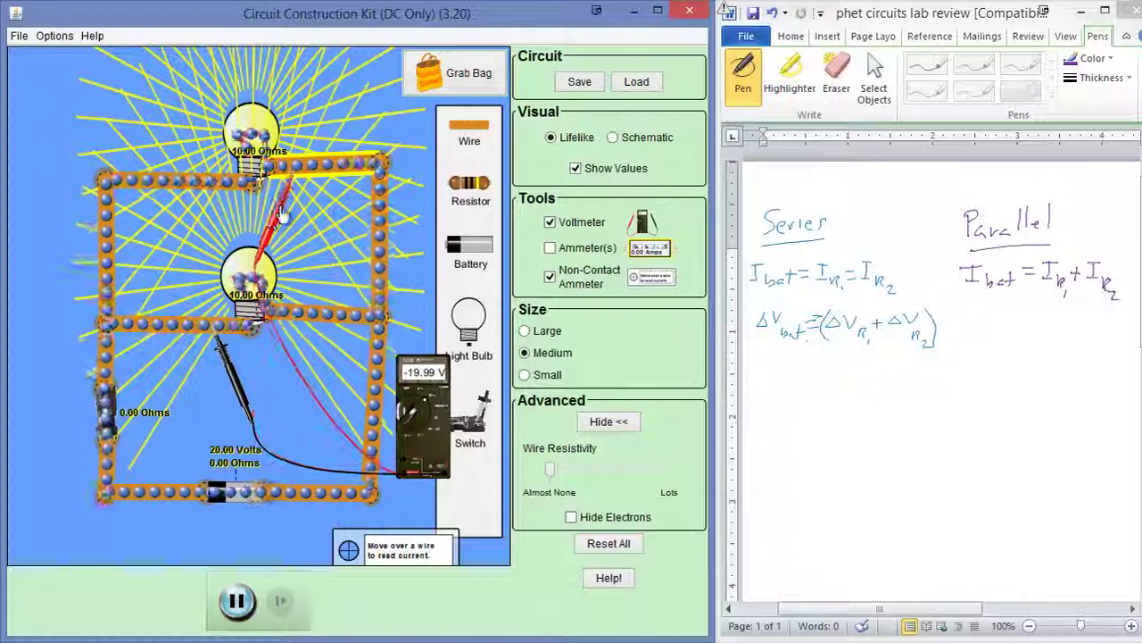
pyautogui.moveTo(221, 354); pyautogui.dragTo(223, 232)
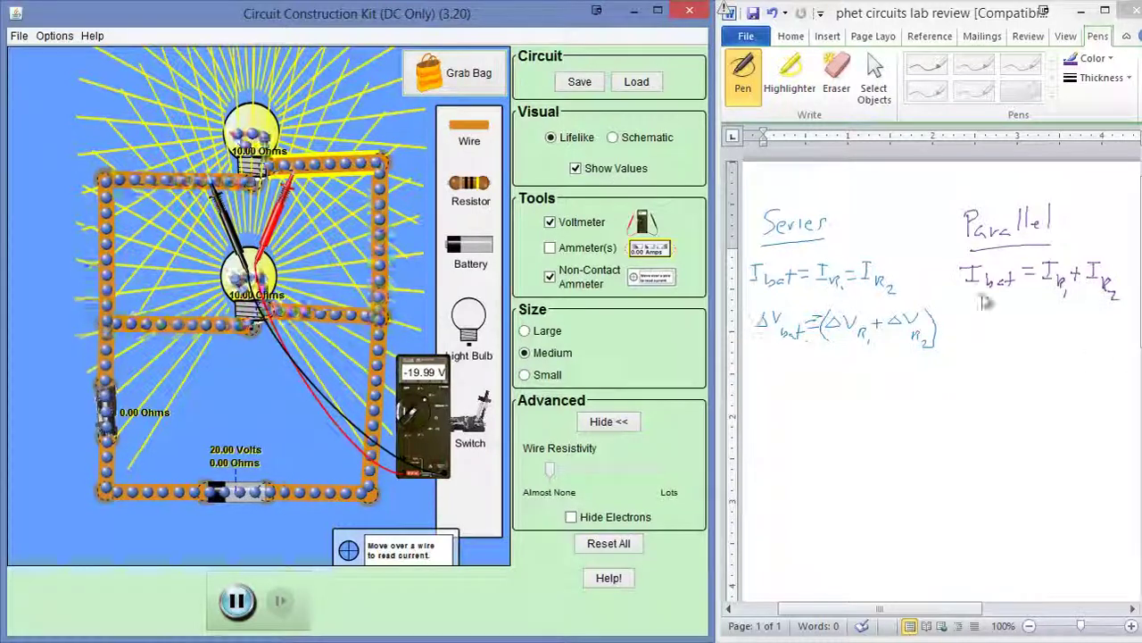
# Ink ΔV_bat = −ΔV_R1 = −ΔV_R2 under the parallel current rule
pyautogui.moveTo(967, 330)
pyautogui.mouseDown()
pyautogui.moveTo(998, 314)
pyautogui.moveTo(1011, 334)
pyautogui.moveTo(1043, 328)
pyautogui.mouseUp()
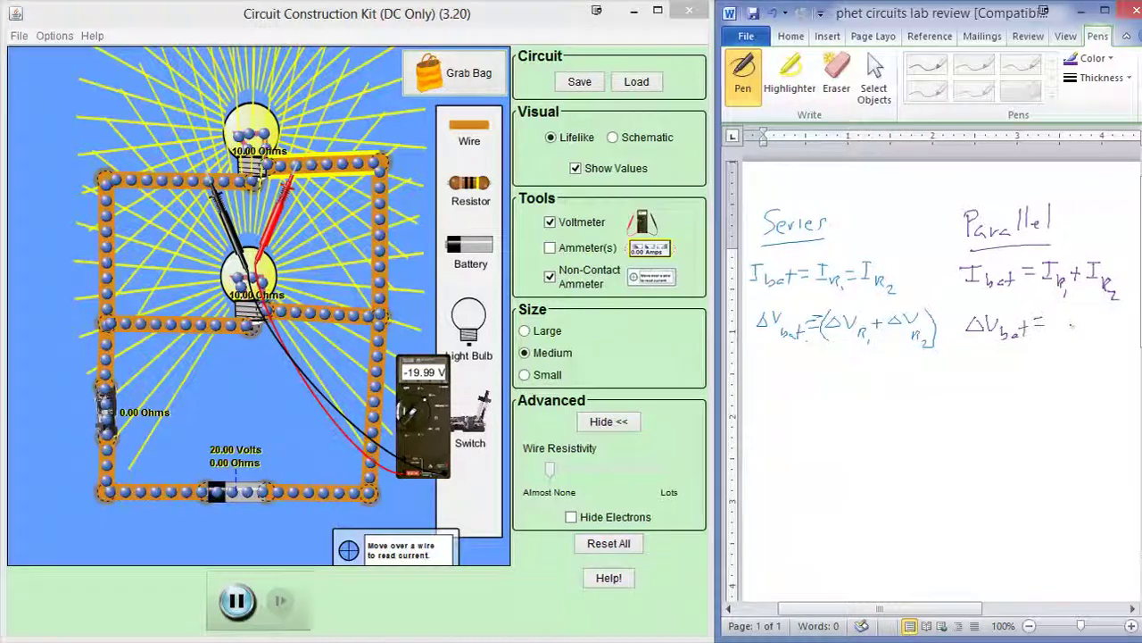
pyautogui.moveTo(1056, 327)
pyautogui.mouseDown()
pyautogui.moveTo(1078, 329)
pyautogui.moveTo(1096, 313)
pyautogui.moveTo(1106, 335)
pyautogui.mouseUp()
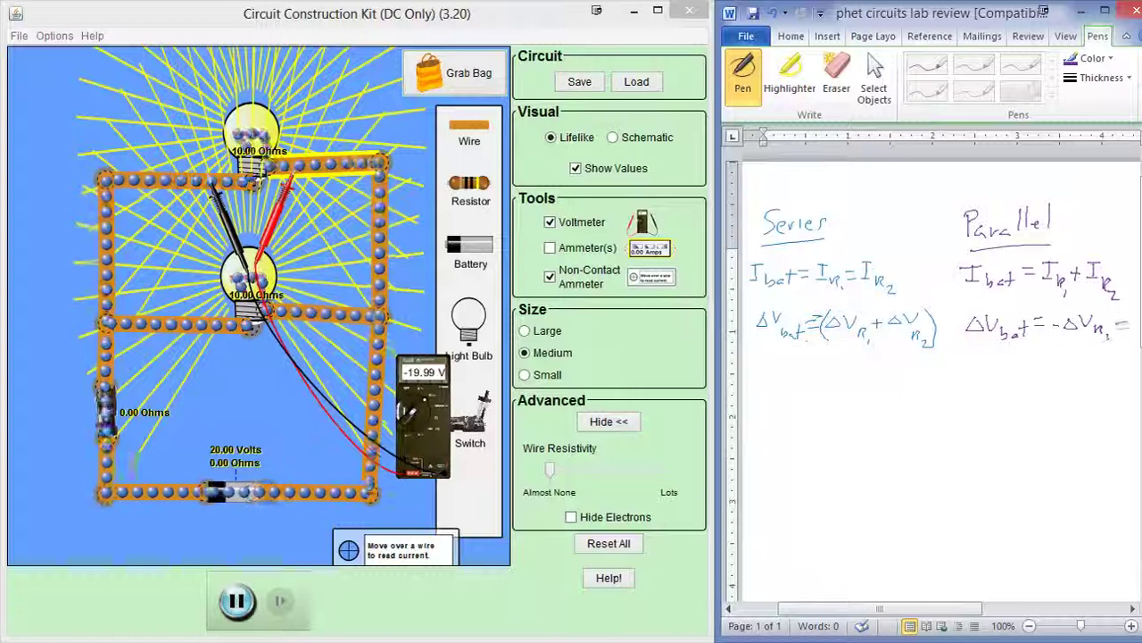
pyautogui.moveTo(1085, 359); pyautogui.dragTo(1130, 370)
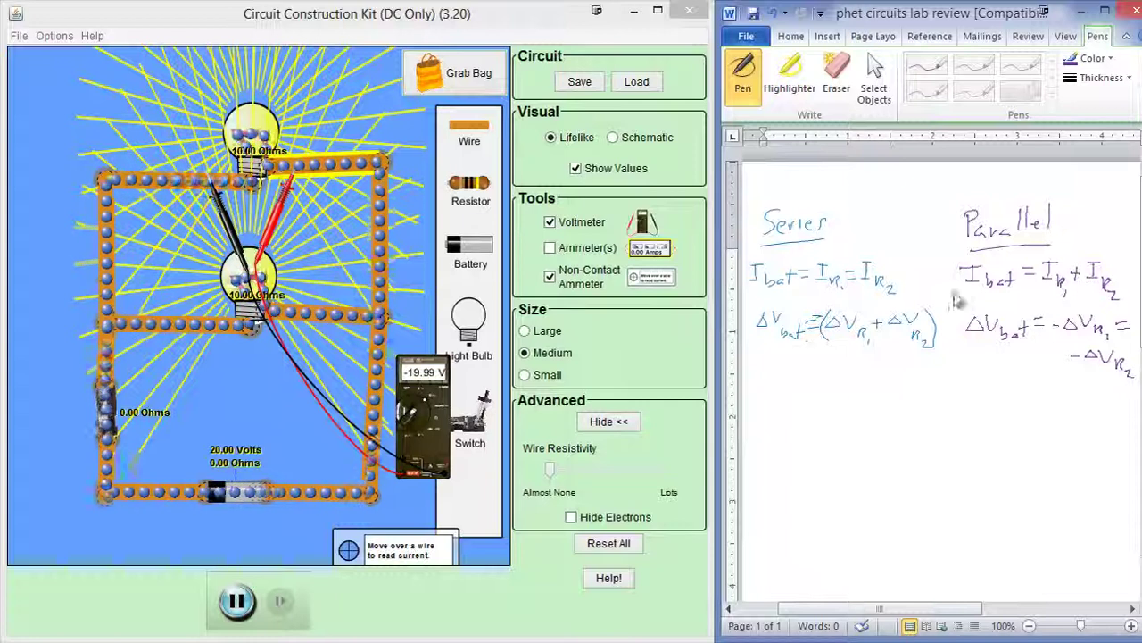
# Switch the pen ink to red and circle the series current and parallel voltage rules
pyautogui.click(1091, 58)
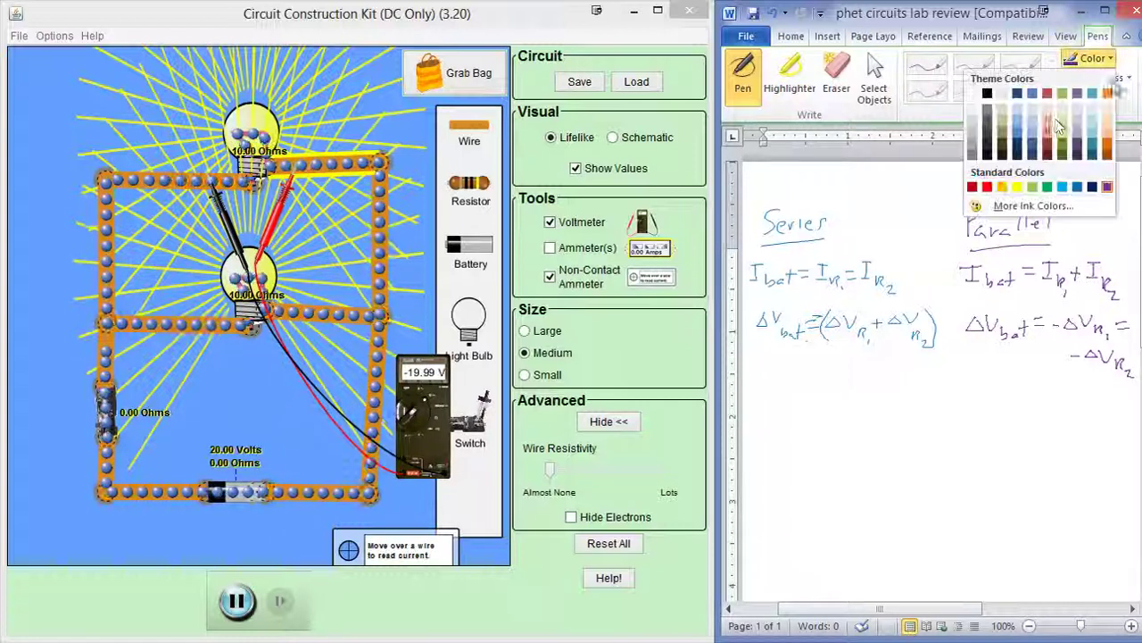
pyautogui.click(988, 188)
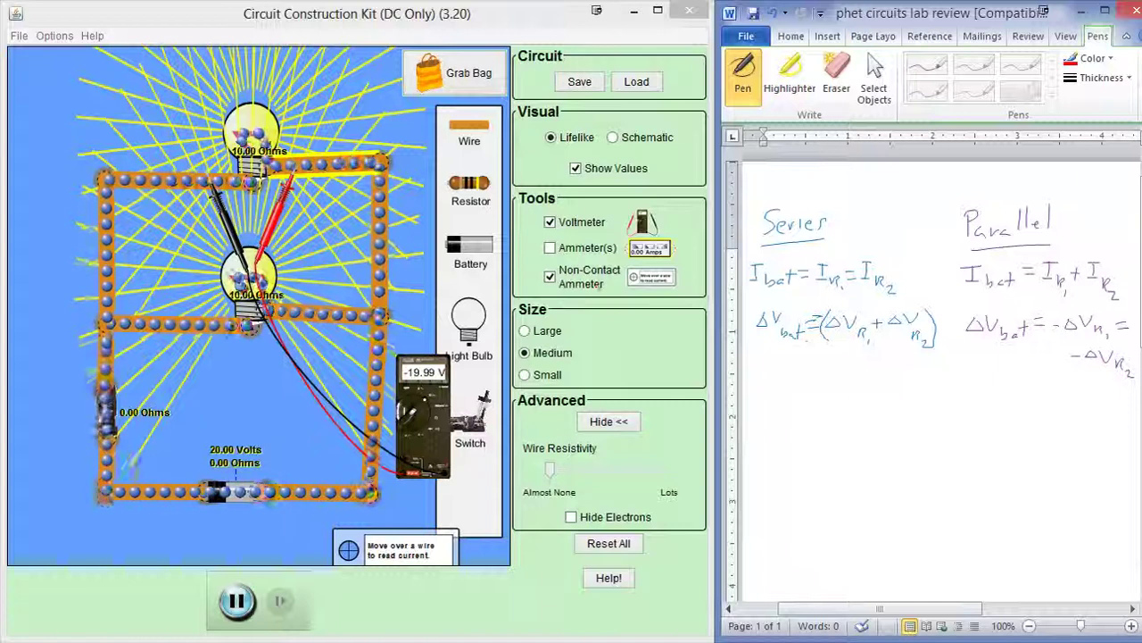
pyautogui.moveTo(773, 259)
pyautogui.mouseDown()
pyautogui.moveTo(755, 283)
pyautogui.moveTo(898, 287)
pyautogui.moveTo(857, 259)
pyautogui.moveTo(764, 265)
pyautogui.mouseUp()
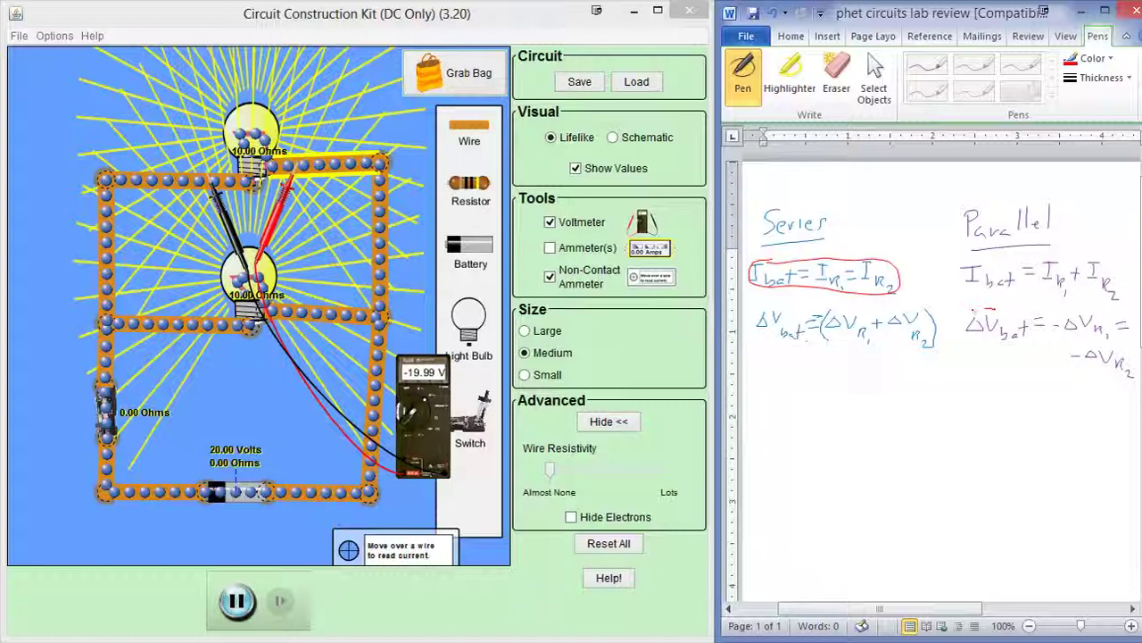
pyautogui.moveTo(973, 312)
pyautogui.mouseDown()
pyautogui.moveTo(966, 339)
pyautogui.moveTo(1056, 355)
pyautogui.moveTo(1096, 384)
pyautogui.moveTo(1134, 374)
pyautogui.moveTo(1126, 316)
pyautogui.mouseUp()
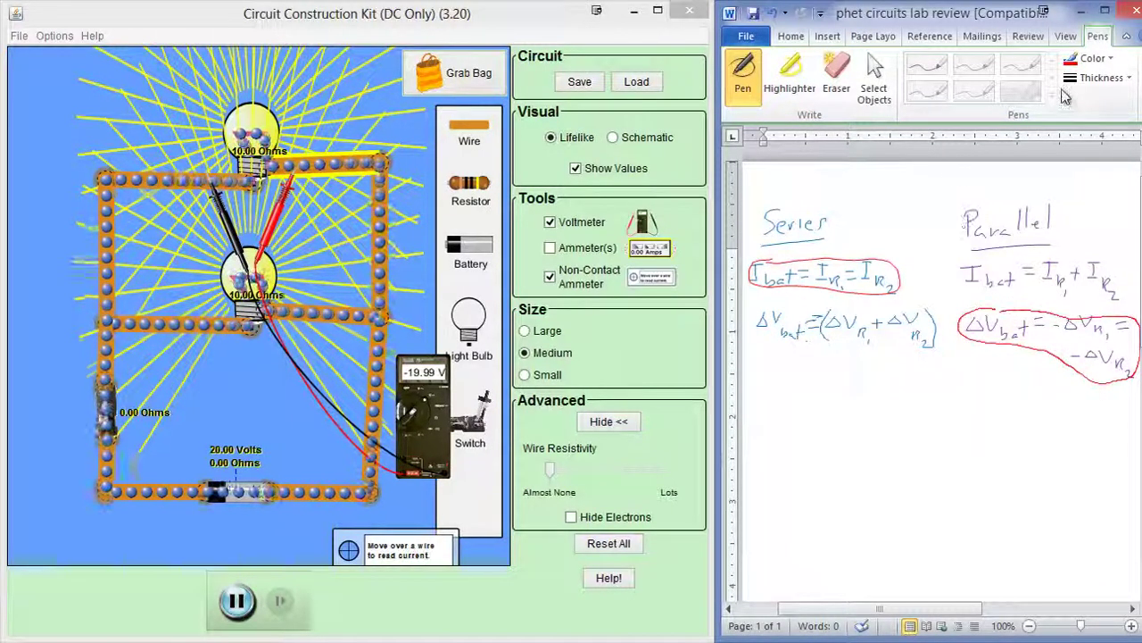
# Switch the ink to light green and circle the series voltage and parallel current rules
pyautogui.click(1084, 62)
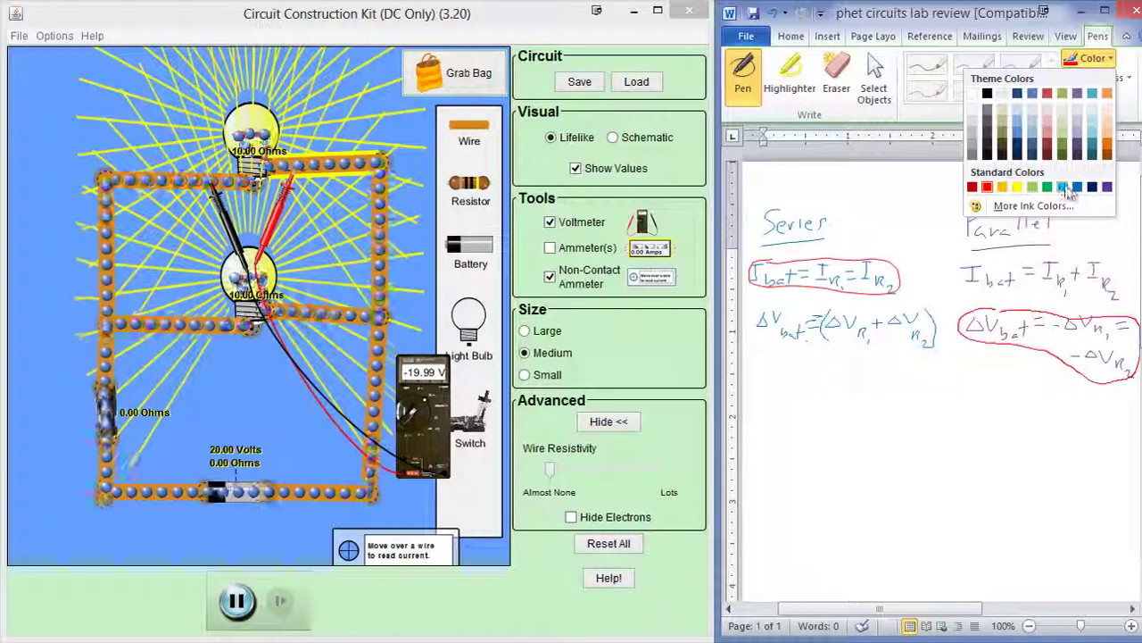
pyautogui.click(1032, 189)
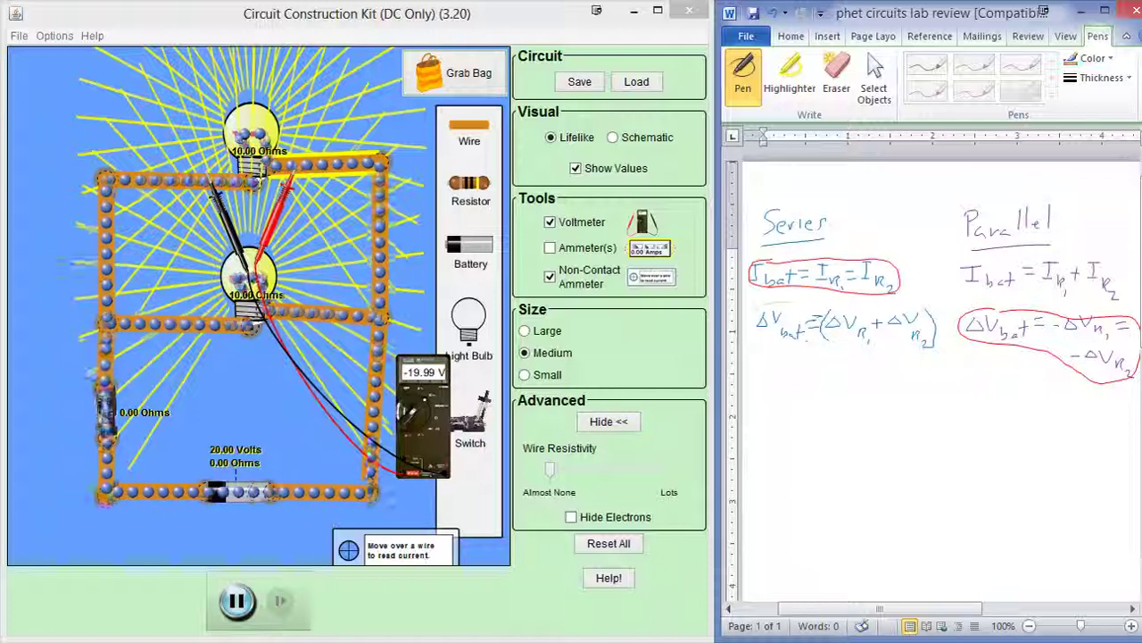
pyautogui.moveTo(789, 302)
pyautogui.mouseDown()
pyautogui.moveTo(753, 310)
pyautogui.moveTo(857, 350)
pyautogui.mouseUp()
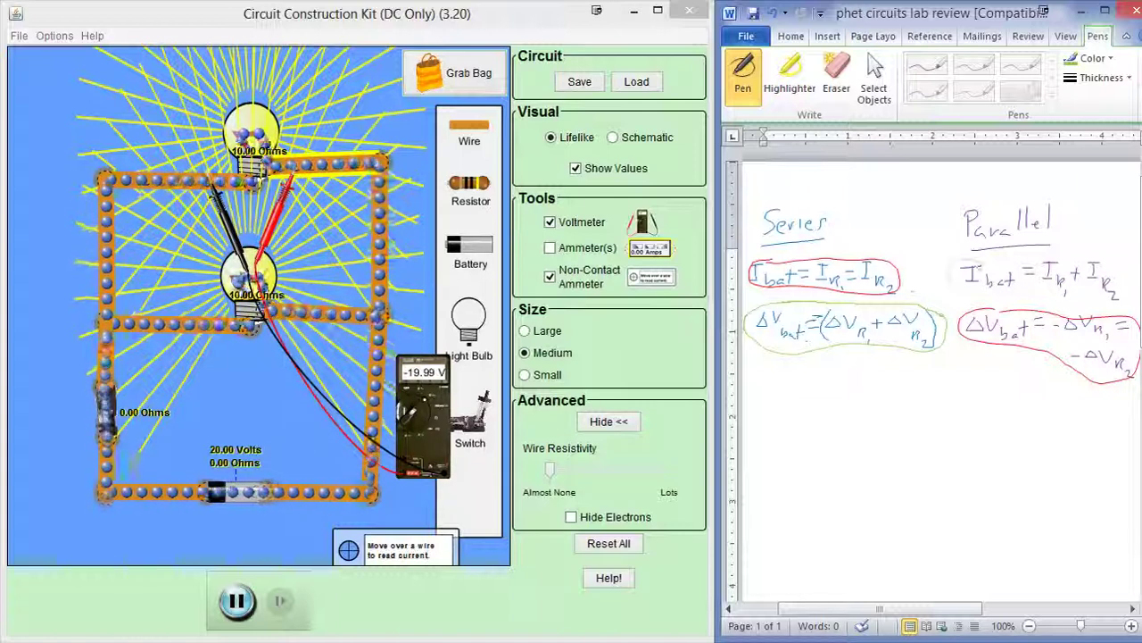
pyautogui.moveTo(979, 264); pyautogui.dragTo(986, 262)
pyautogui.moveTo(1069, 255); pyautogui.dragTo(1077, 299)
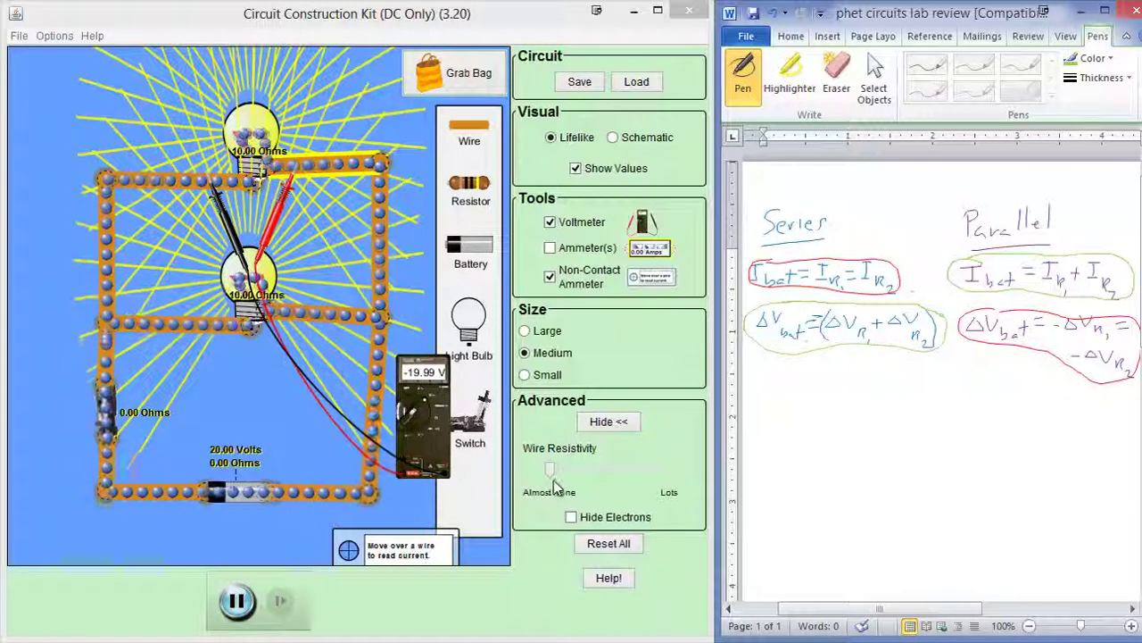
# Increase the Wire Resistivity slider so the bulbs dim
pyautogui.moveTo(551, 471); pyautogui.dragTo(555, 472)
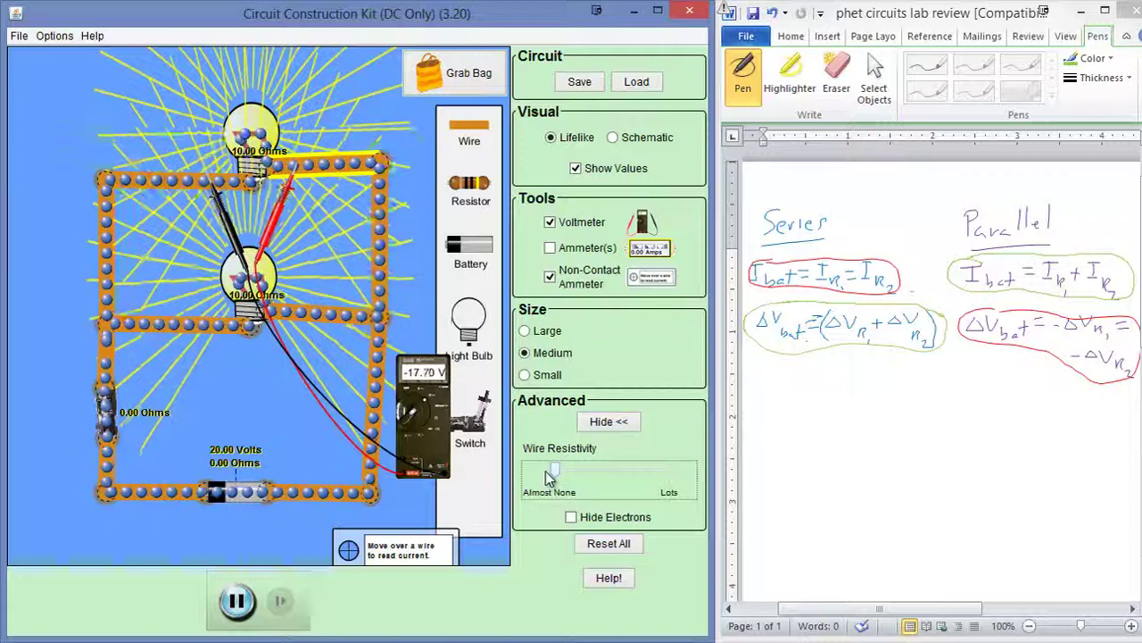
pyautogui.click(545, 471)
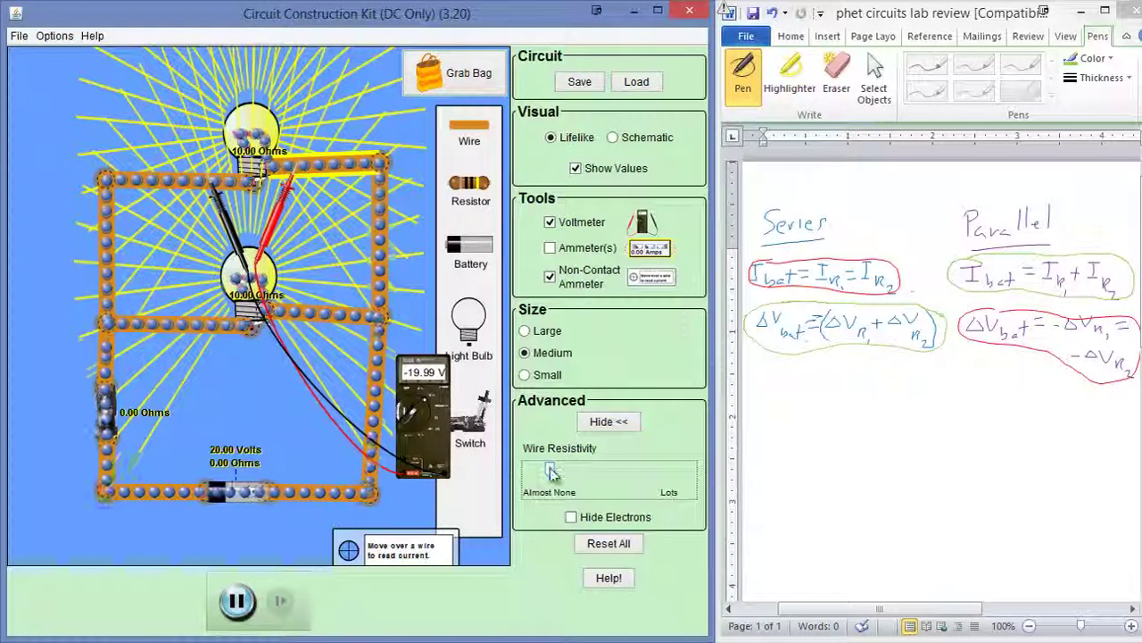
pyautogui.moveTo(551, 473); pyautogui.dragTo(577, 474)
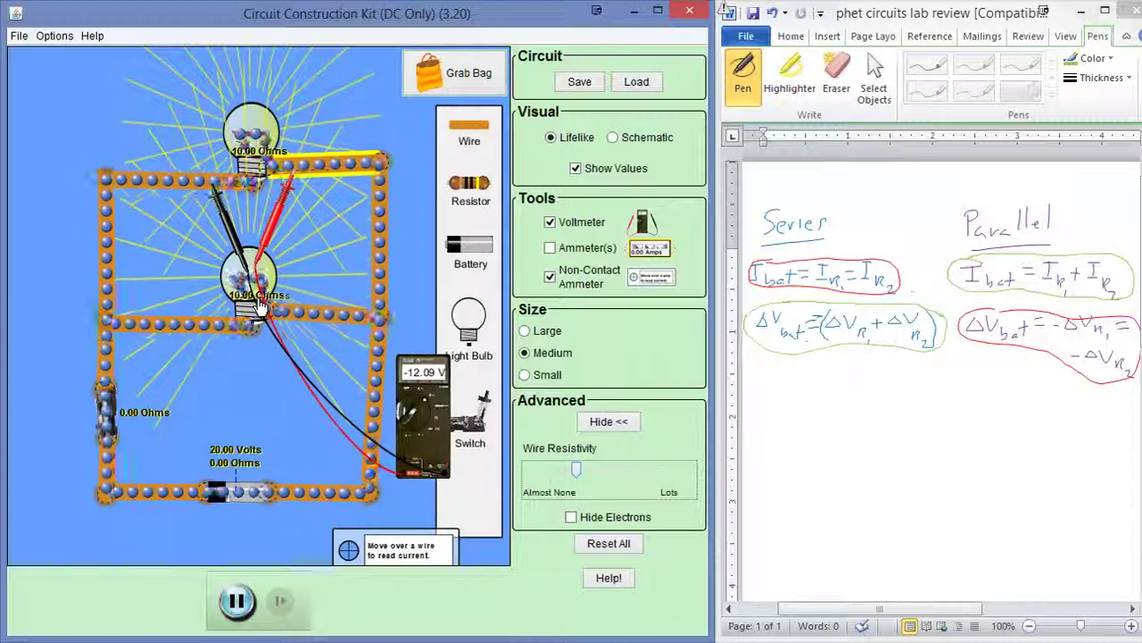
# Place the voltmeter's red probe on the bottom wire and the black probe beside the middle bulb, reading -3.24 V
pyautogui.moveTo(265, 260); pyautogui.dragTo(230, 402)
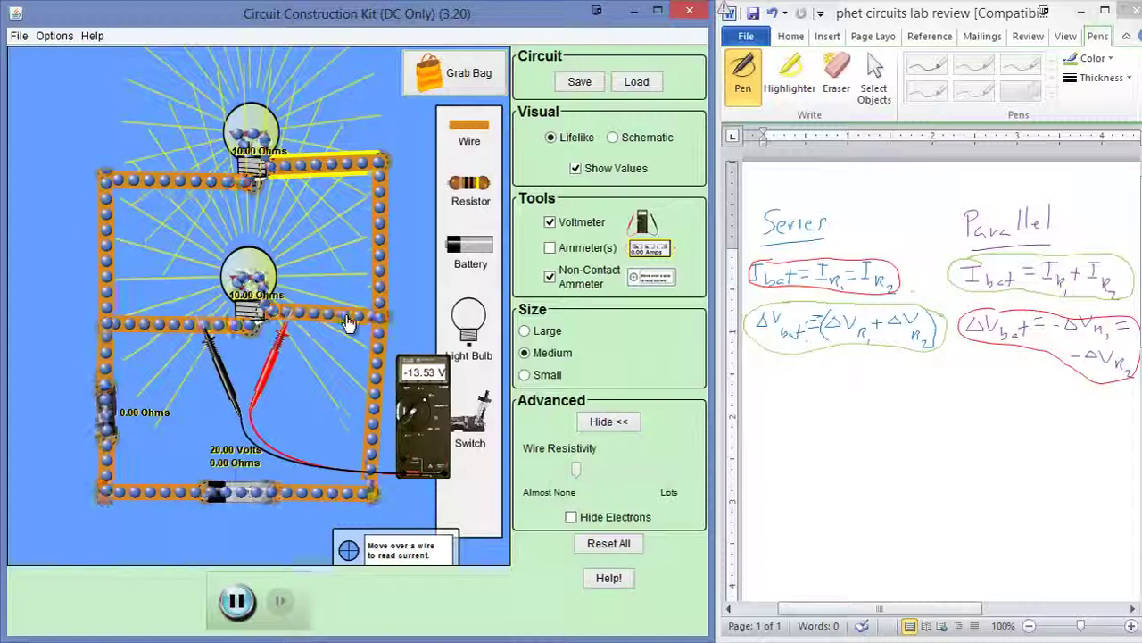
pyautogui.moveTo(284, 348); pyautogui.dragTo(293, 497)
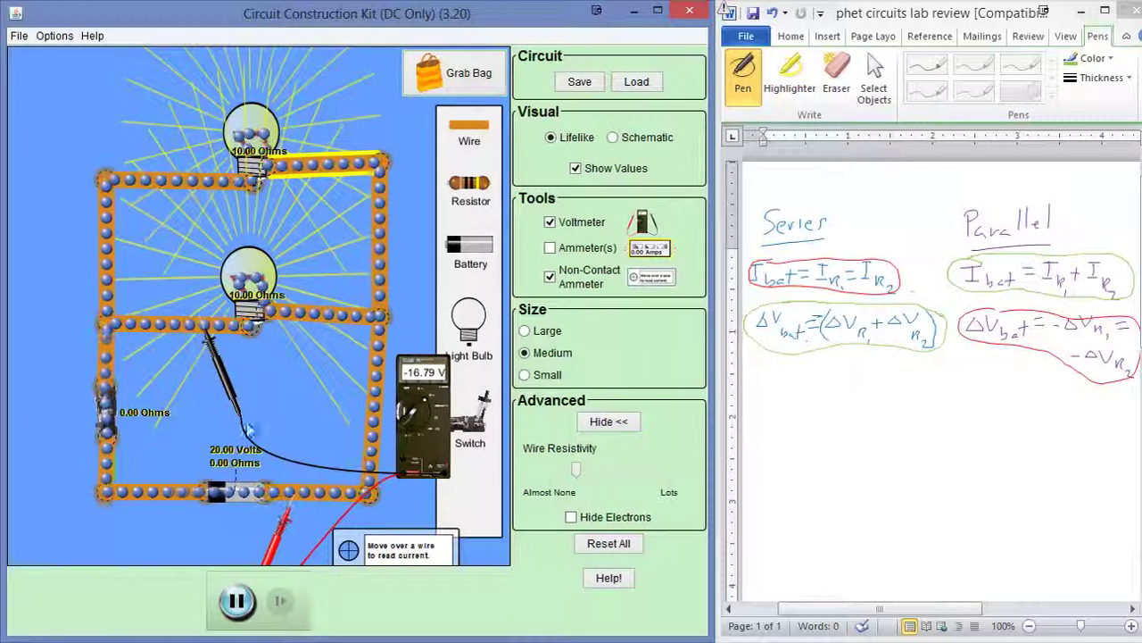
pyautogui.moveTo(218, 370); pyautogui.dragTo(314, 380)
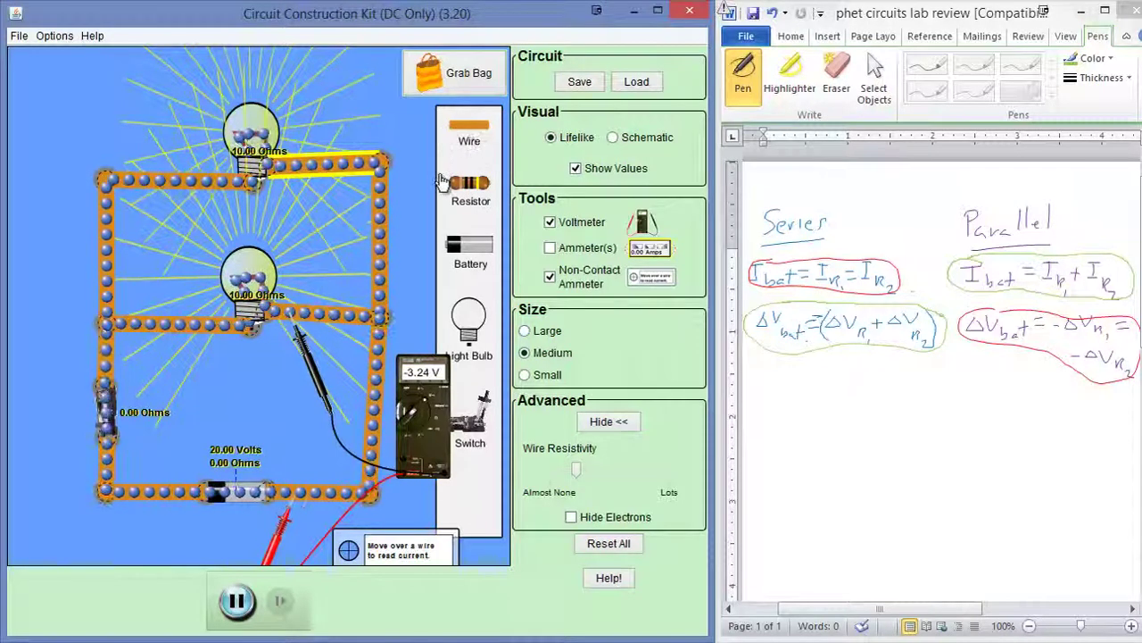
# Attach a new wire at the upper-left junction and extend its loose end diagonally toward the middle bulb
pyautogui.moveTo(468, 129); pyautogui.dragTo(355, 194)
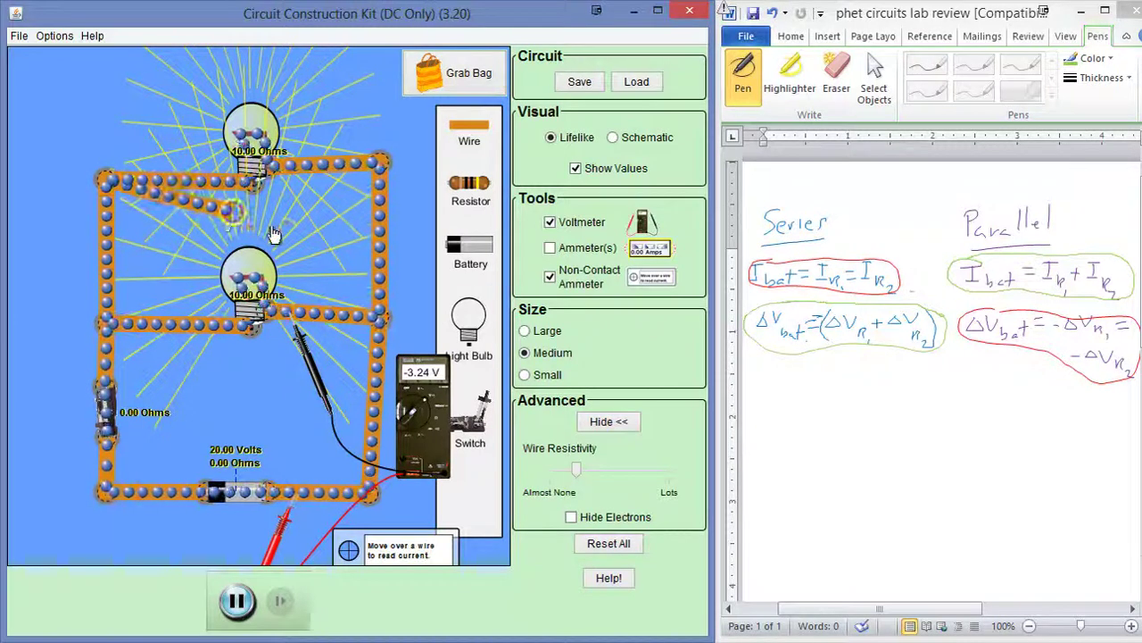
pyautogui.moveTo(304, 254); pyautogui.dragTo(326, 272)
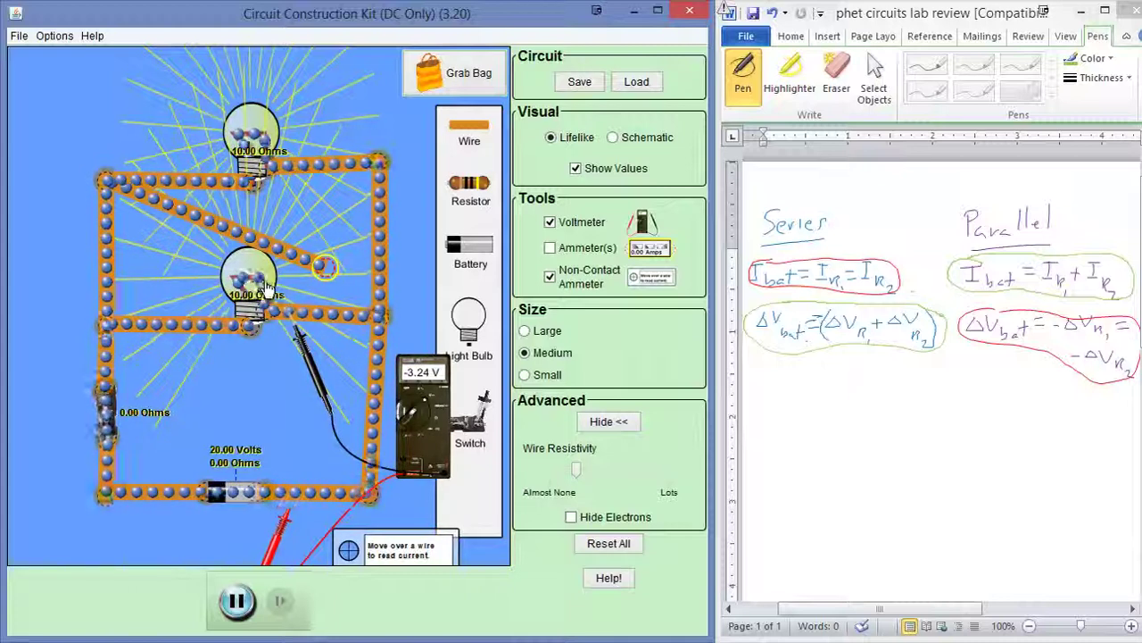
# Set the top bulb's resistance to 20 Ohms via Change Resistance
pyautogui.rightClick(262, 153)
pyautogui.click(295, 158)
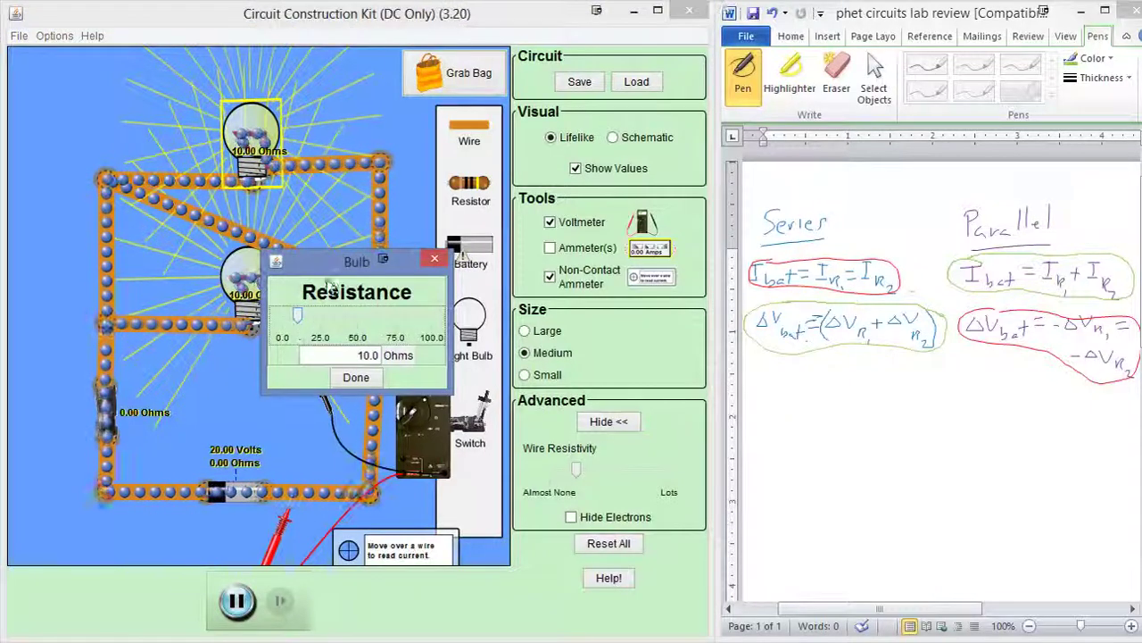
pyautogui.moveTo(324, 265); pyautogui.dragTo(481, 282)
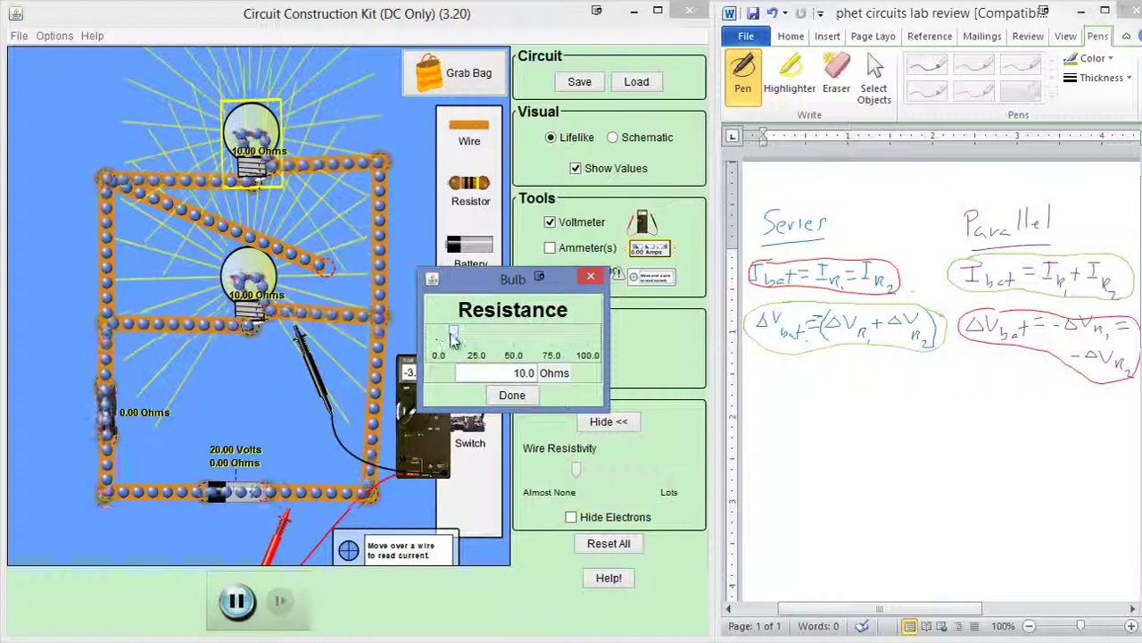
pyautogui.moveTo(453, 337); pyautogui.dragTo(490, 334)
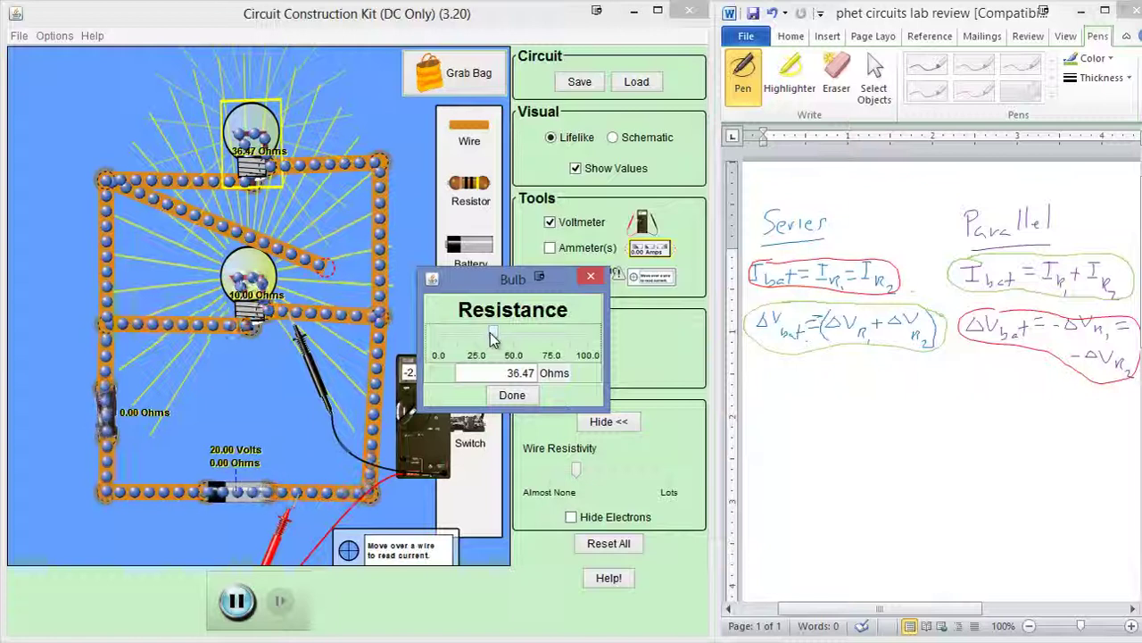
pyautogui.moveTo(490, 334); pyautogui.dragTo(500, 338)
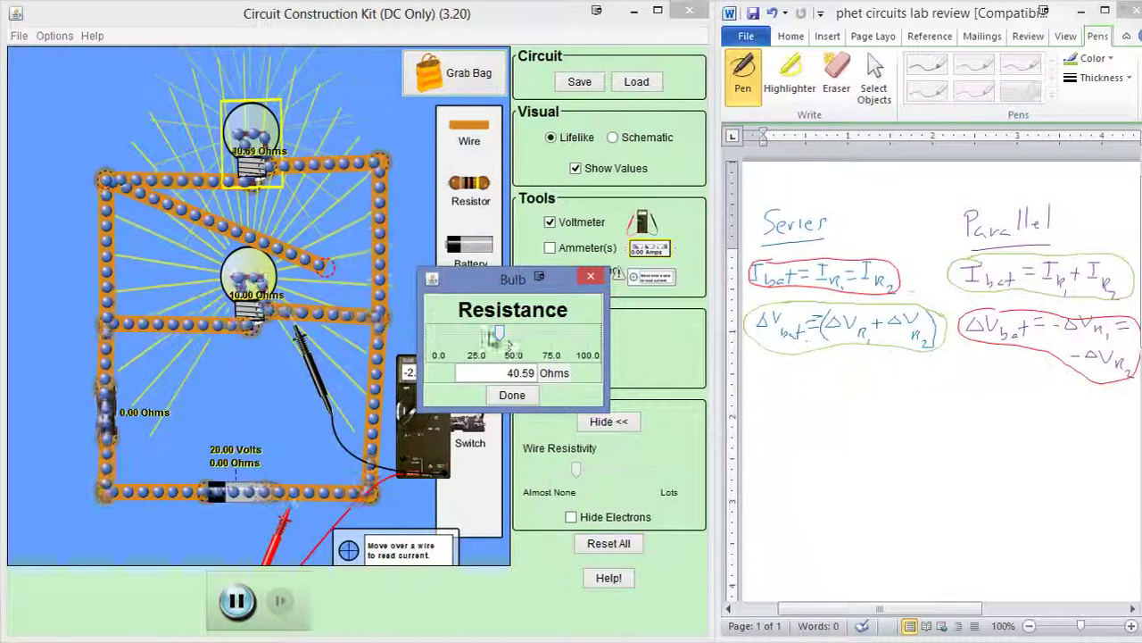
pyautogui.moveTo(477, 330); pyautogui.dragTo(468, 327)
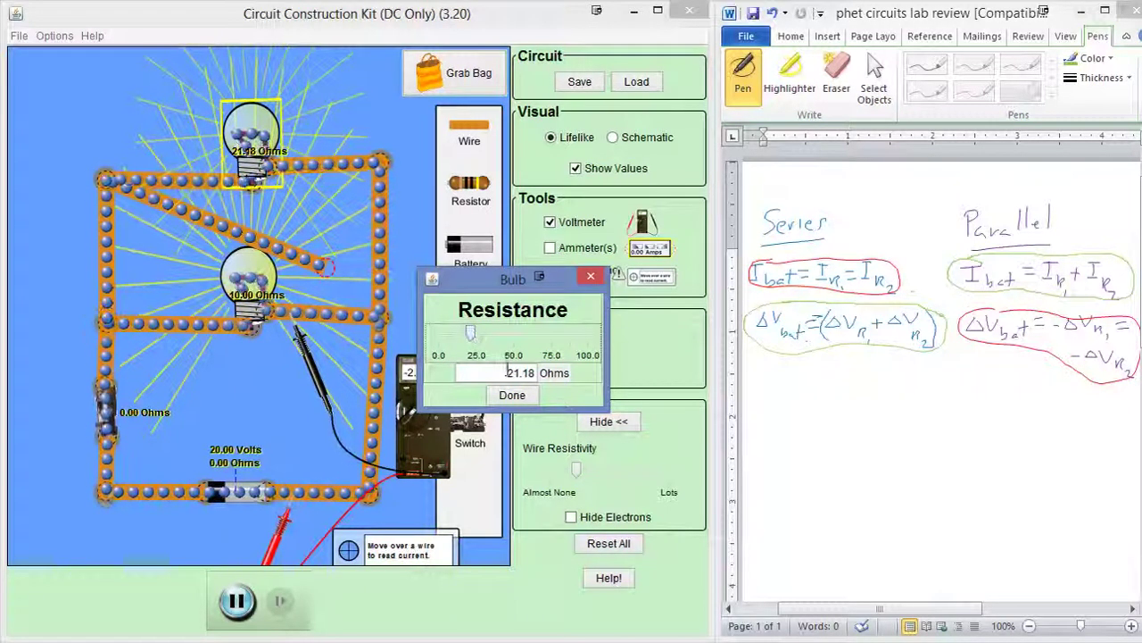
pyautogui.moveTo(506, 373); pyautogui.dragTo(565, 387)
pyautogui.write('20')
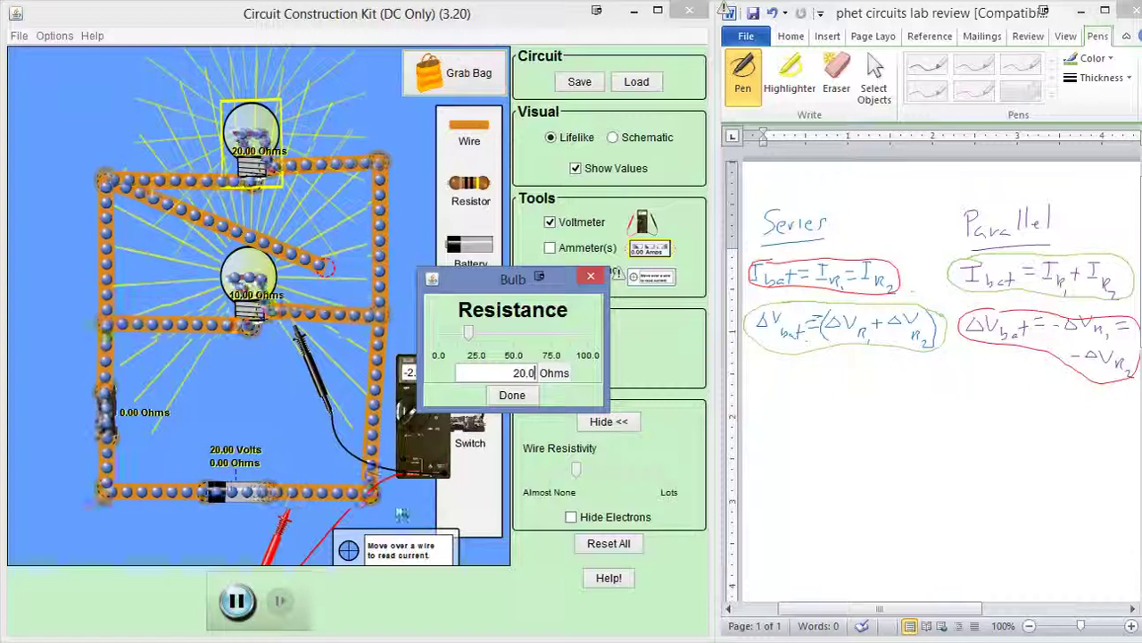
# Read the current beside the middle bulb and near the top bulb with the Non-Contact Ammeter, then park it
pyautogui.moveTo(361, 546); pyautogui.dragTo(320, 318)
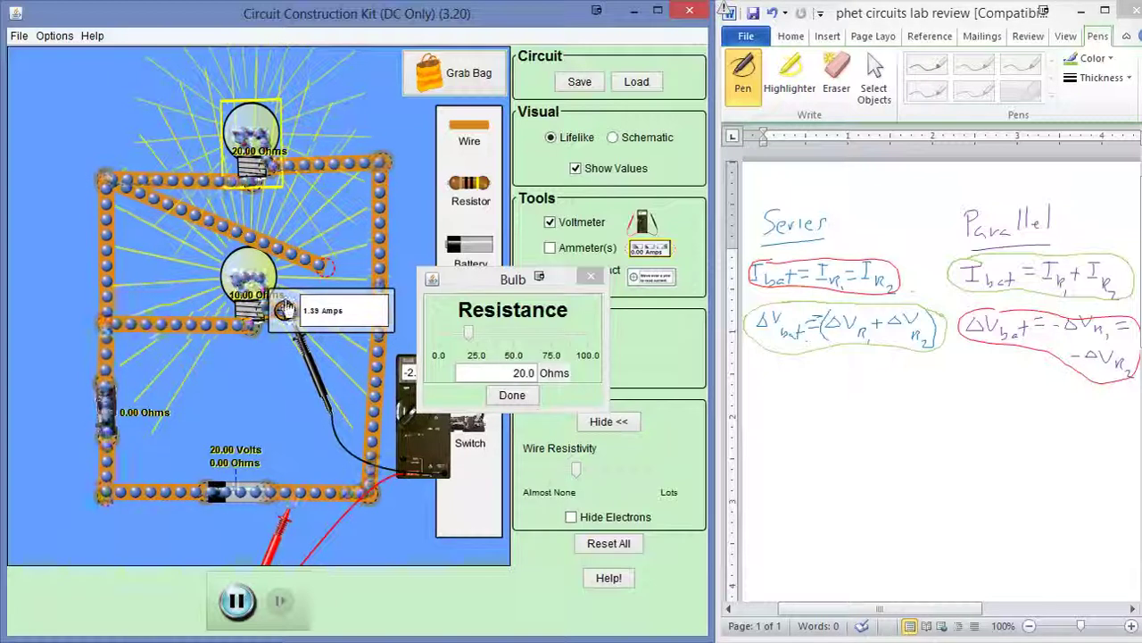
pyautogui.moveTo(284, 307); pyautogui.dragTo(290, 256)
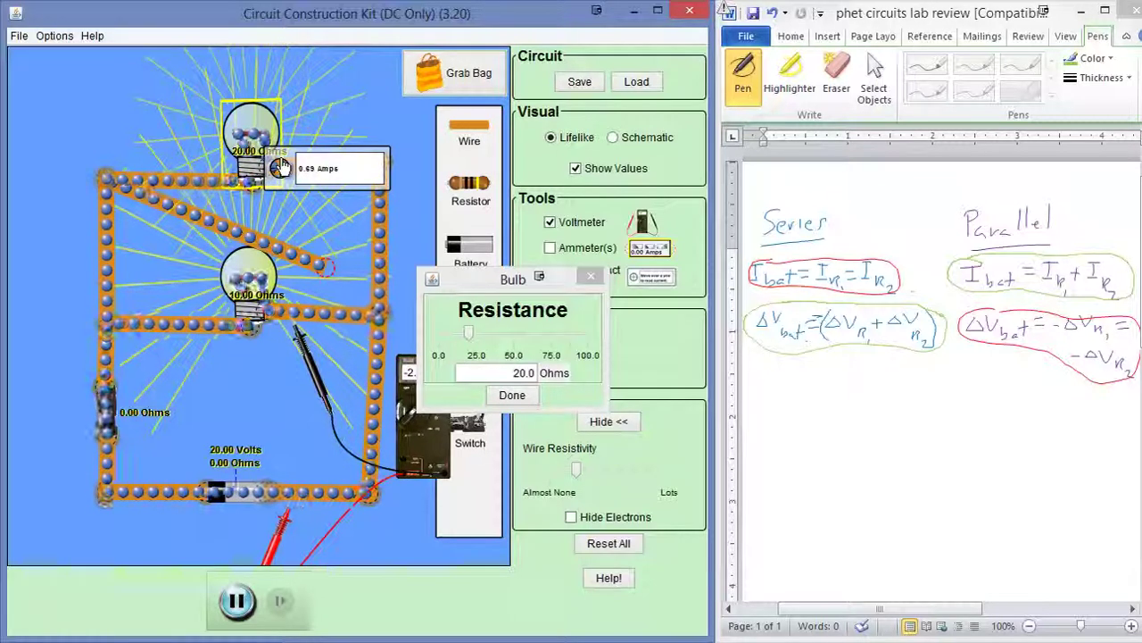
pyautogui.moveTo(281, 167); pyautogui.dragTo(281, 175)
pyautogui.moveTo(287, 283); pyautogui.dragTo(241, 393)
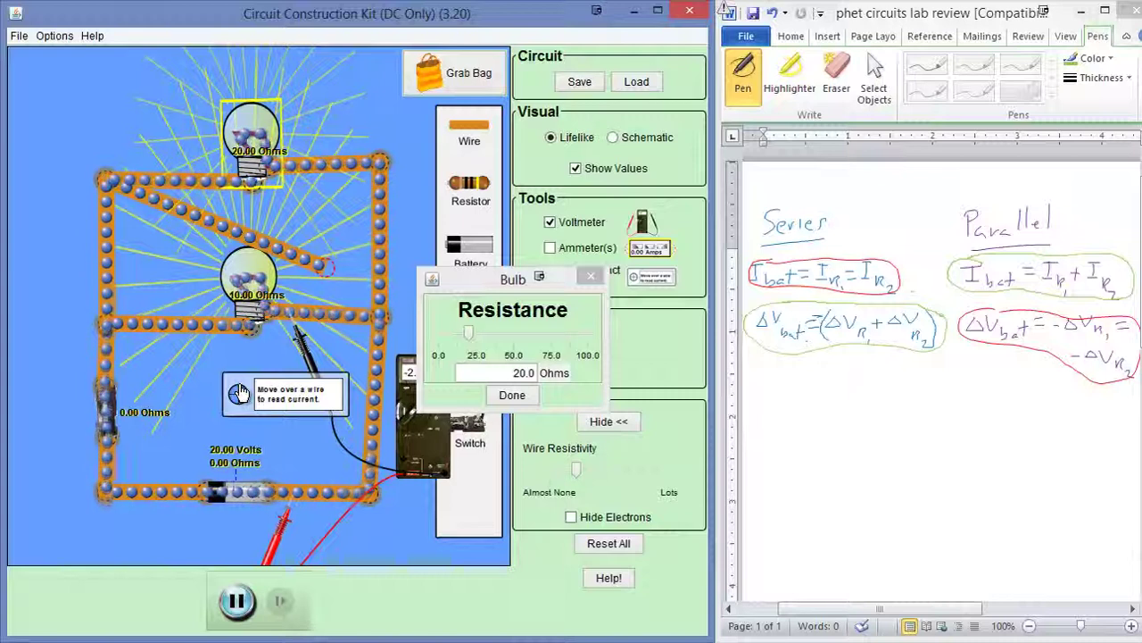
# Connect the diagonal wire to short the top bulb and lower wire resistivity until the battery catches fire
pyautogui.click(591, 275)
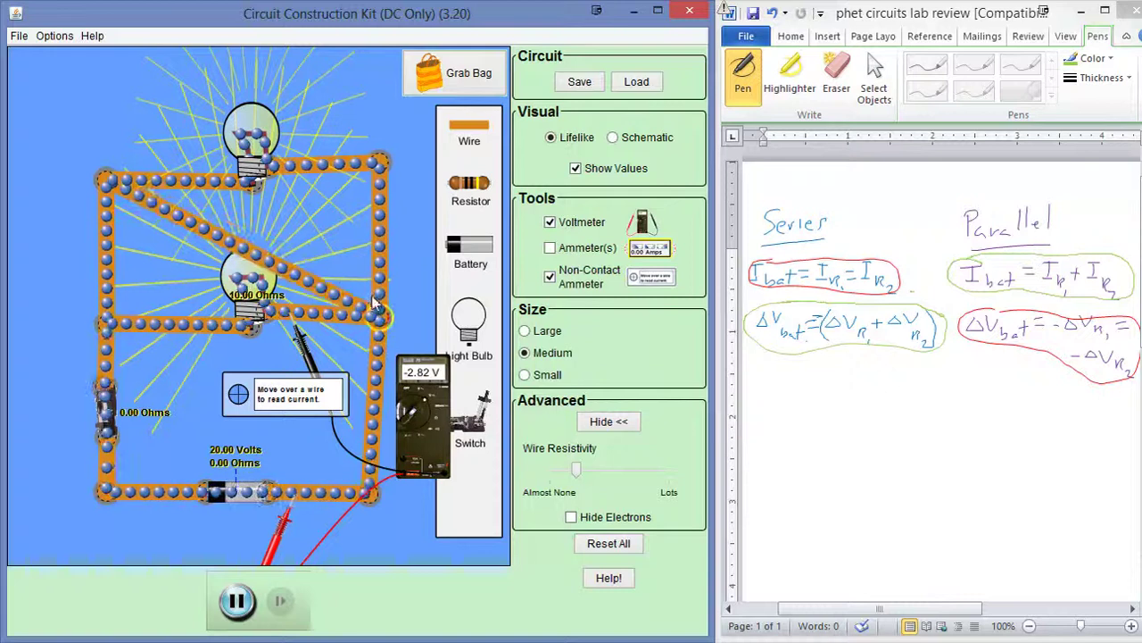
pyautogui.moveTo(374, 303); pyautogui.dragTo(375, 304)
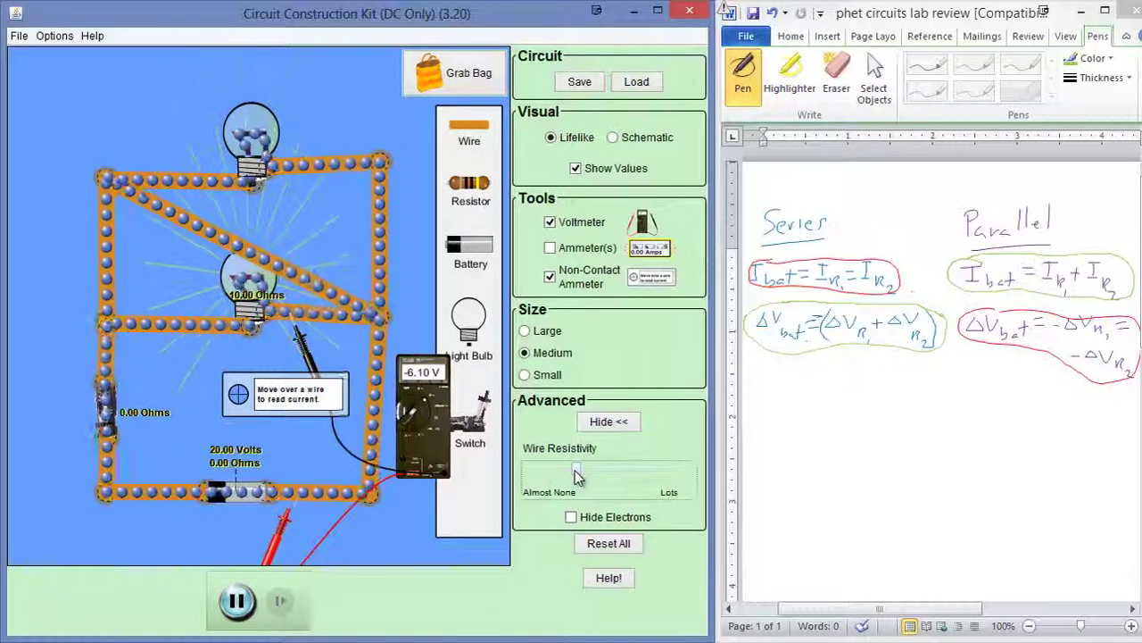
pyautogui.moveTo(575, 470); pyautogui.dragTo(566, 479)
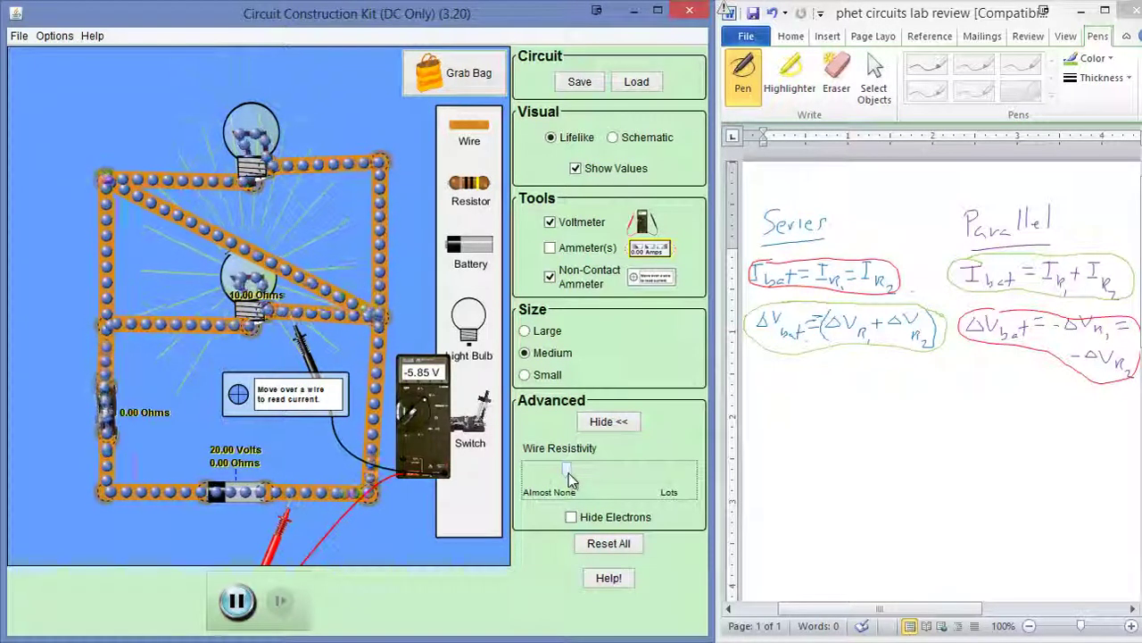
pyautogui.moveTo(571, 479); pyautogui.dragTo(558, 473)
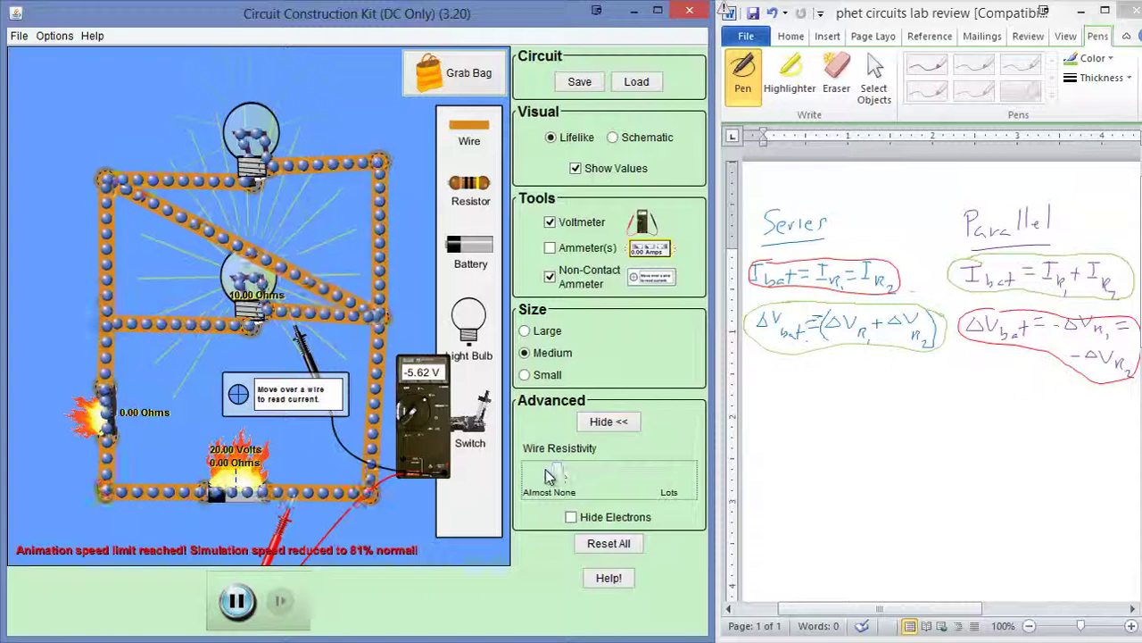
# Drag the Wire Resistivity slider fully left to Almost None, leaving the voltmeter at -5.05 V
pyautogui.moveTo(545, 468); pyautogui.dragTo(551, 473)
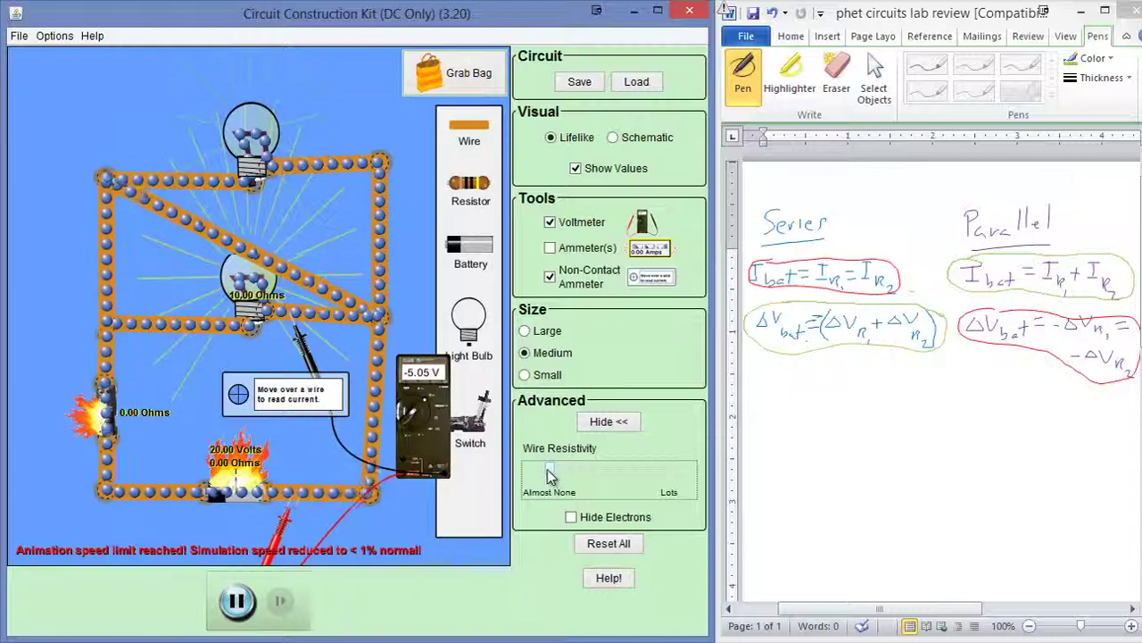
pyautogui.moveTo(544, 469); pyautogui.dragTo(540, 466)
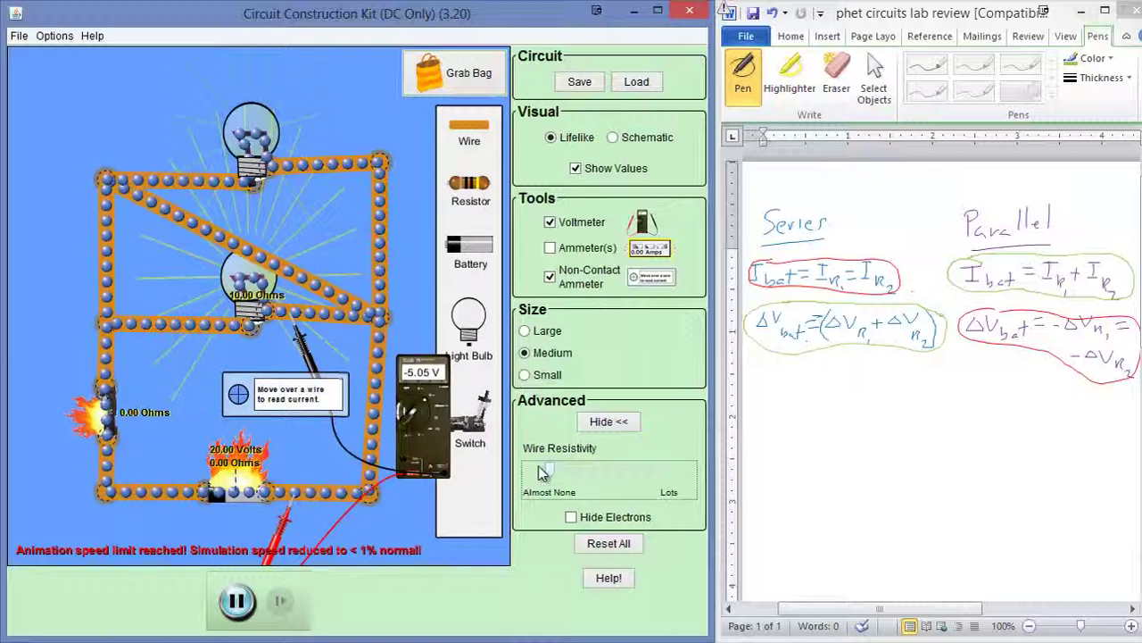